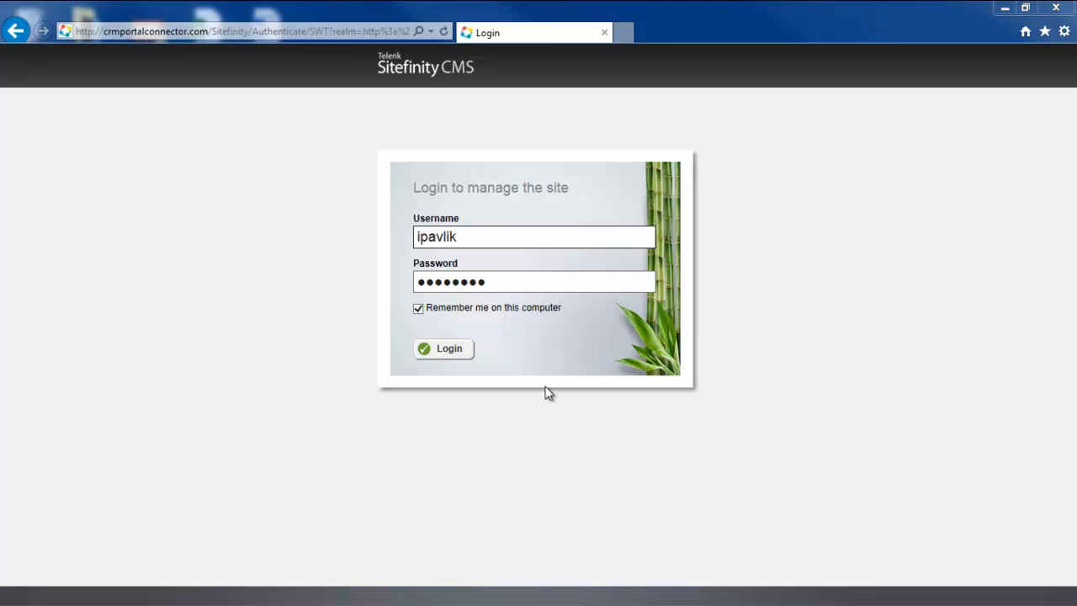
# Log in to the site administration with the prefilled credentials and open the CRM Entities list of The Portal Connector.
pyautogui.click(449, 350)
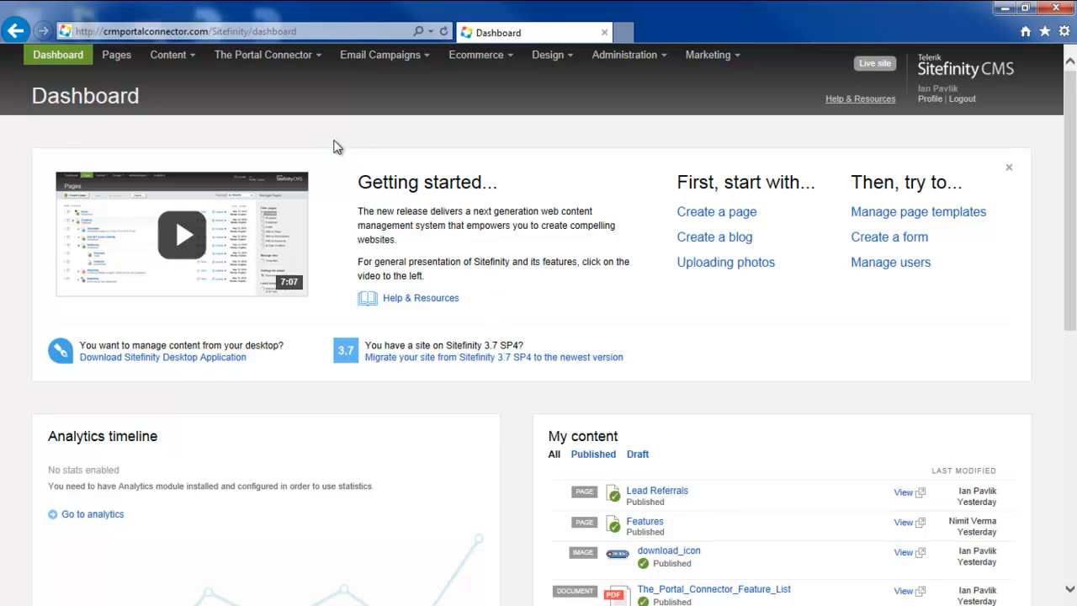
pyautogui.click(304, 57)
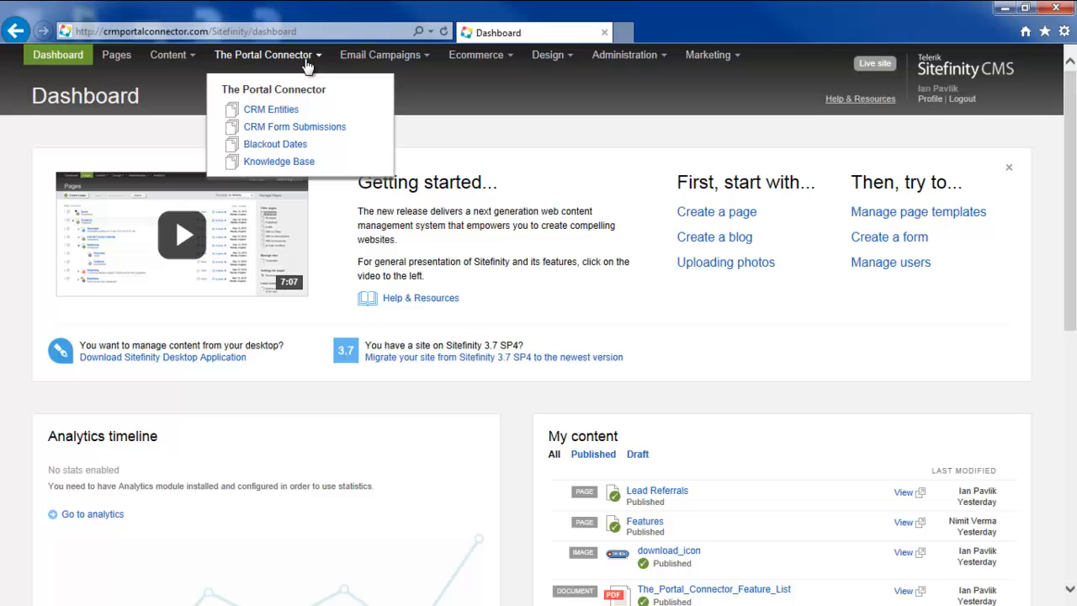
pyautogui.click(278, 118)
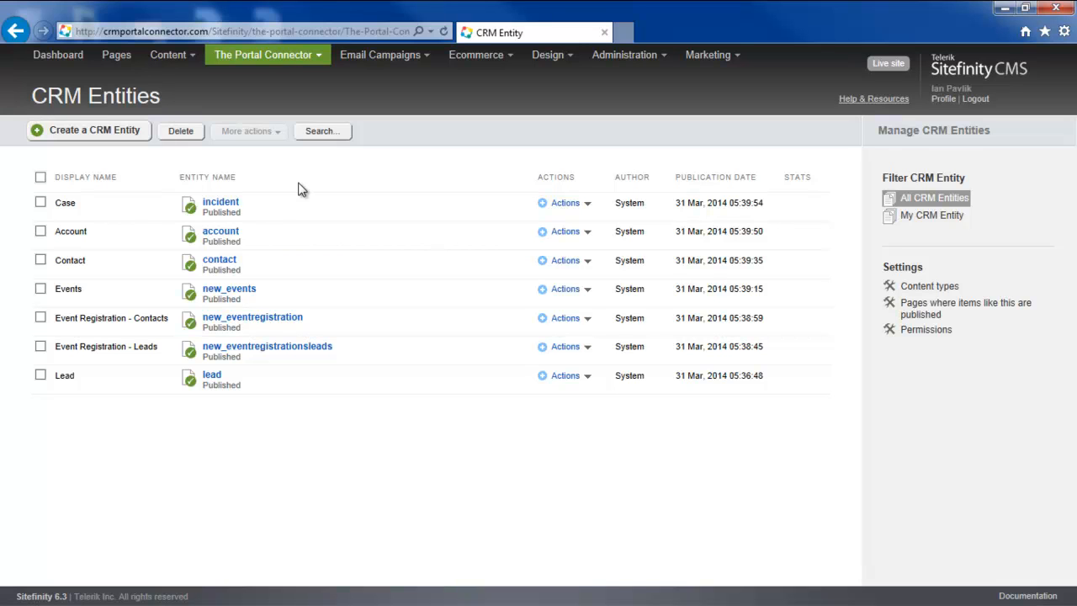
# Browse the entity names offered for a new CRM entity, then return to the CRM Entities list without creating one.
pyautogui.click(95, 131)
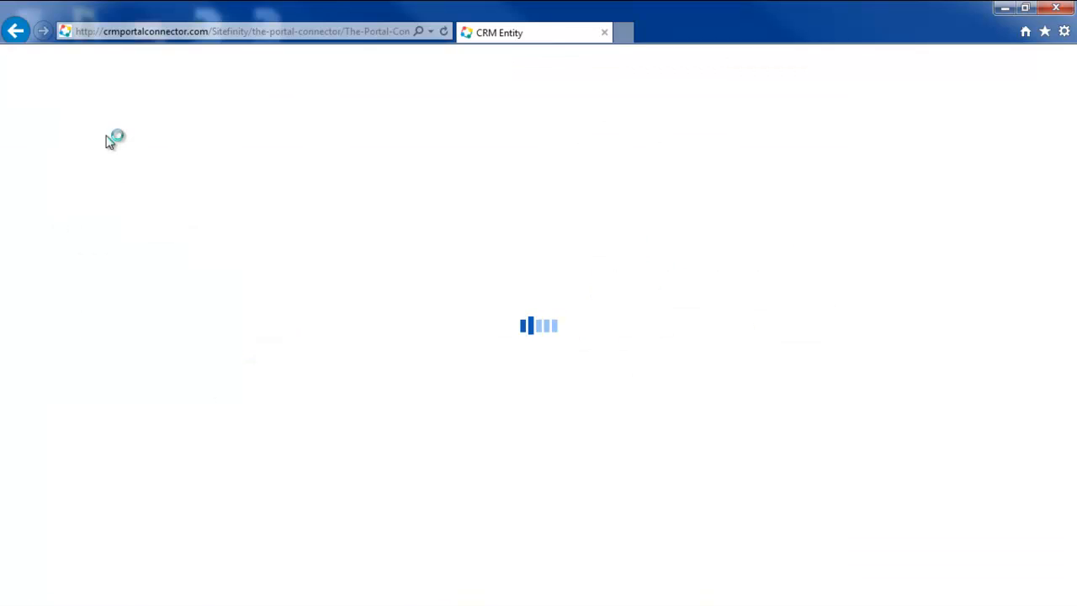
pyautogui.click(353, 206)
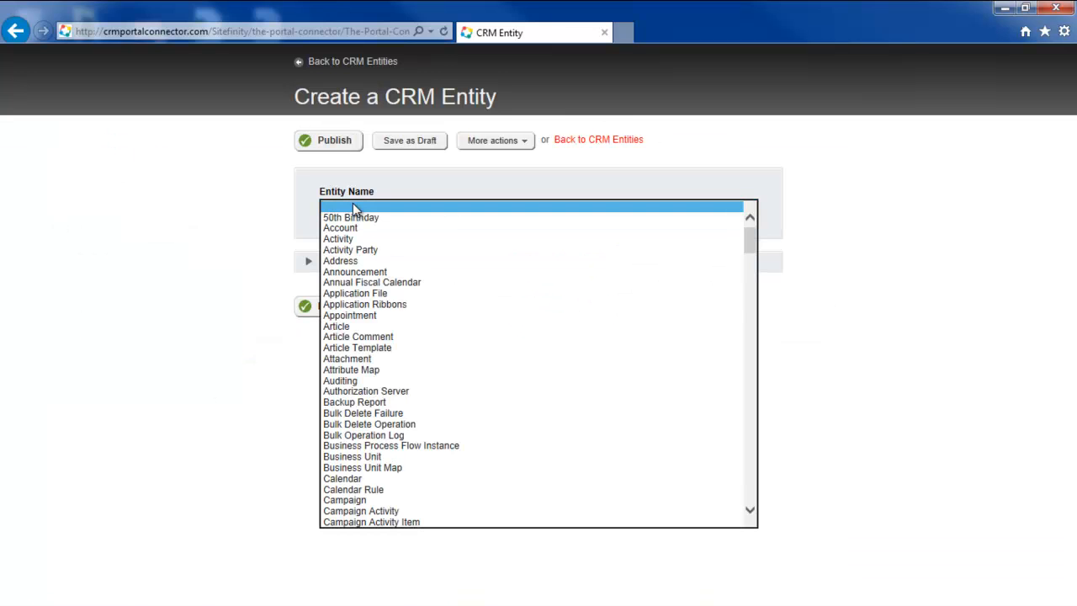
pyautogui.moveTo(750, 239); pyautogui.dragTo(750, 300)
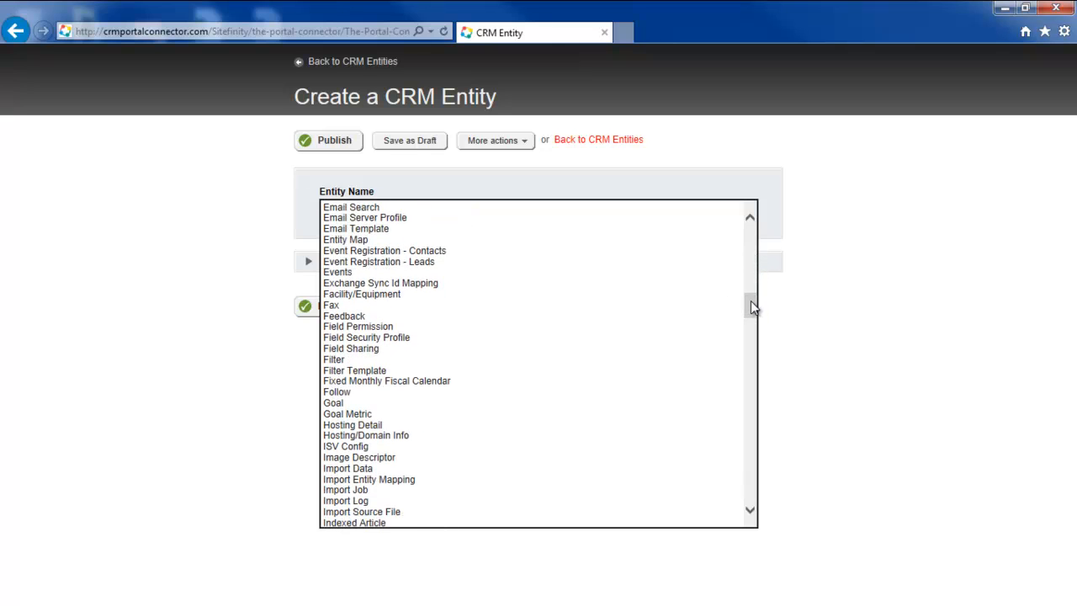
pyautogui.click(350, 62)
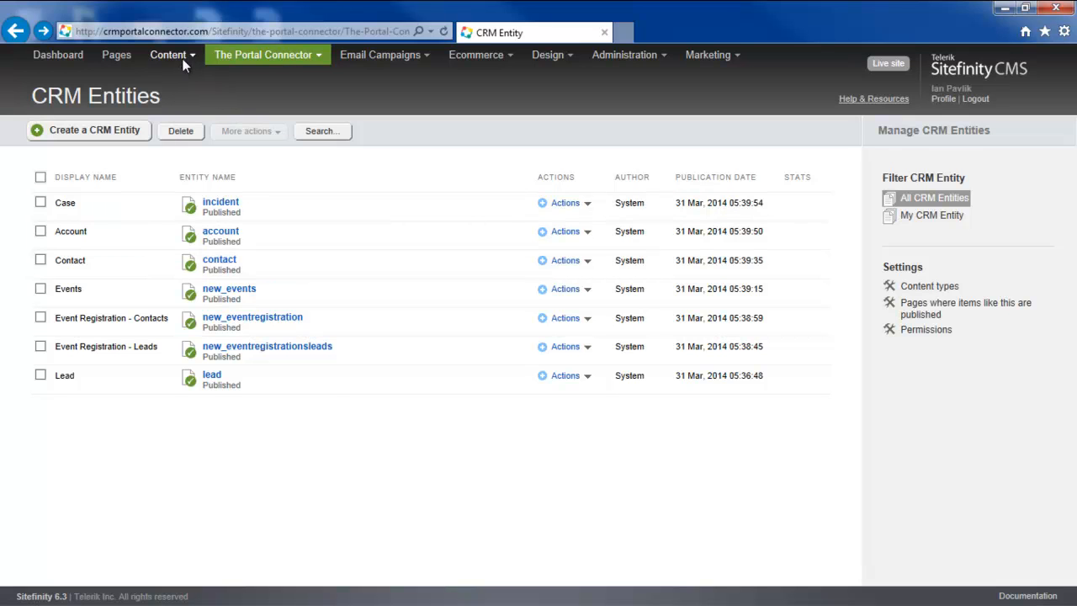
# Create a new form titled Add Contact and continue to adding its content.
pyautogui.moveTo(180, 64)
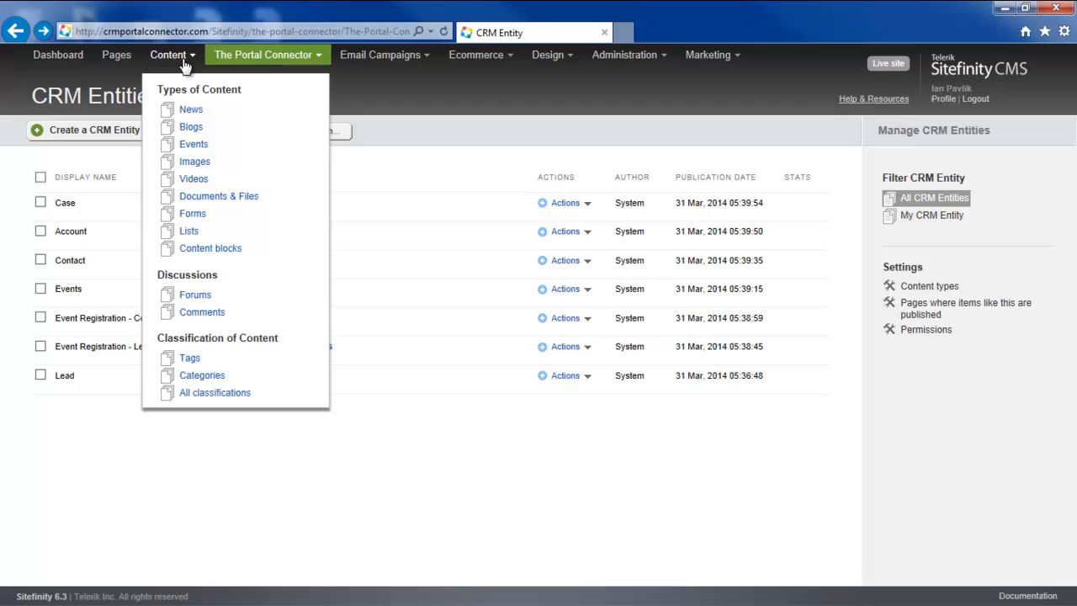
pyautogui.click(196, 216)
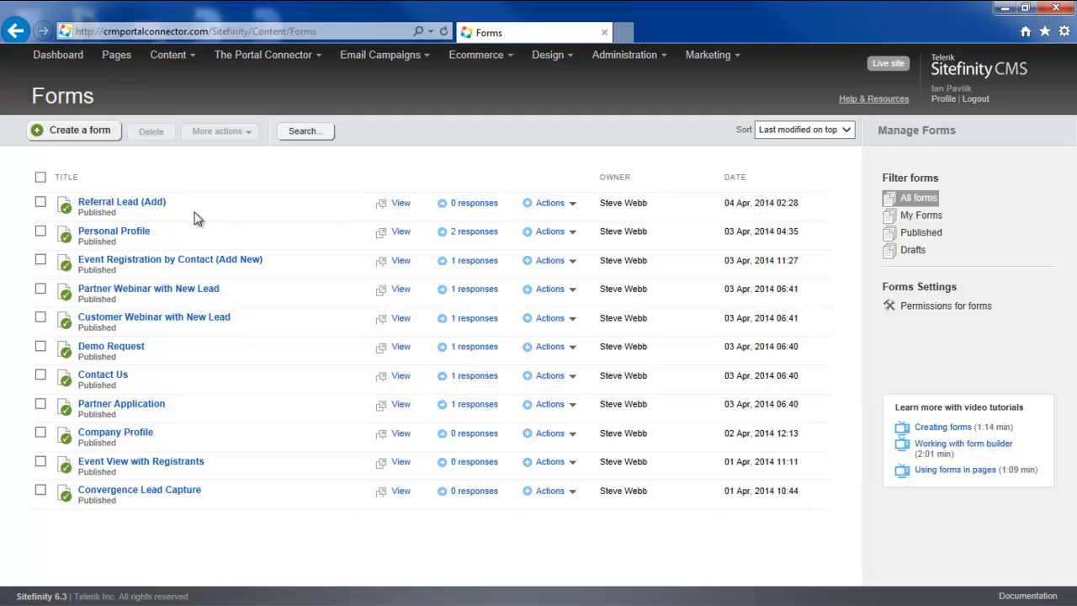
pyautogui.click(67, 135)
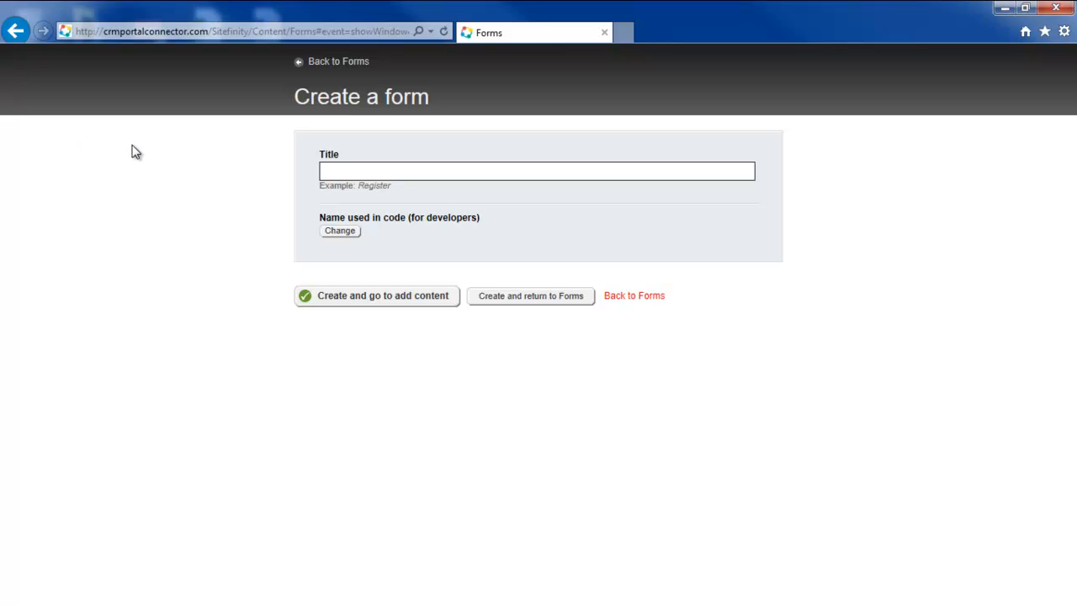
pyautogui.write('Add Contact')
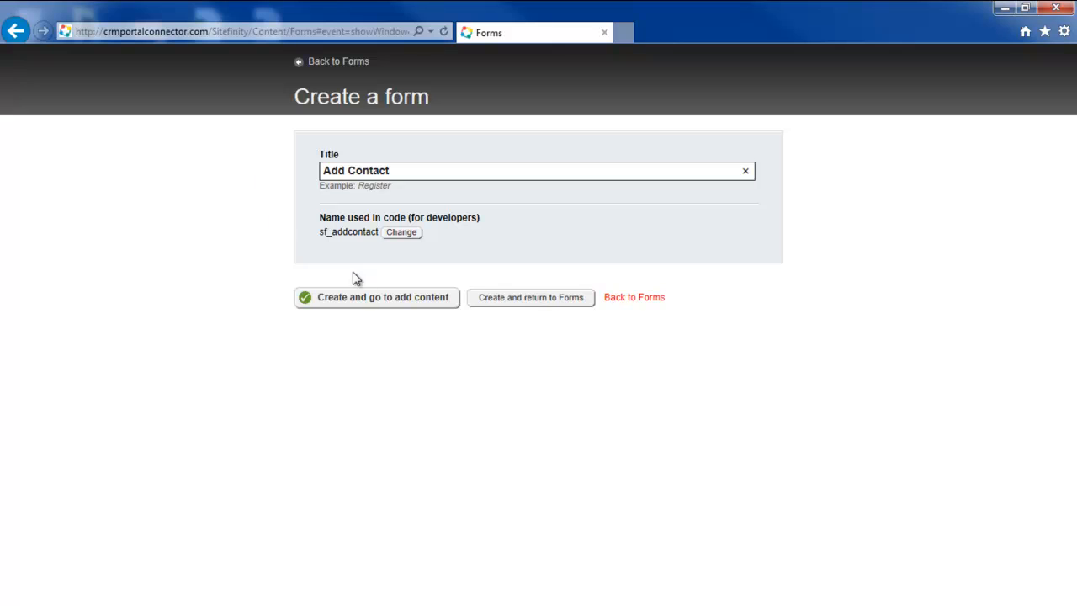
pyautogui.click(364, 300)
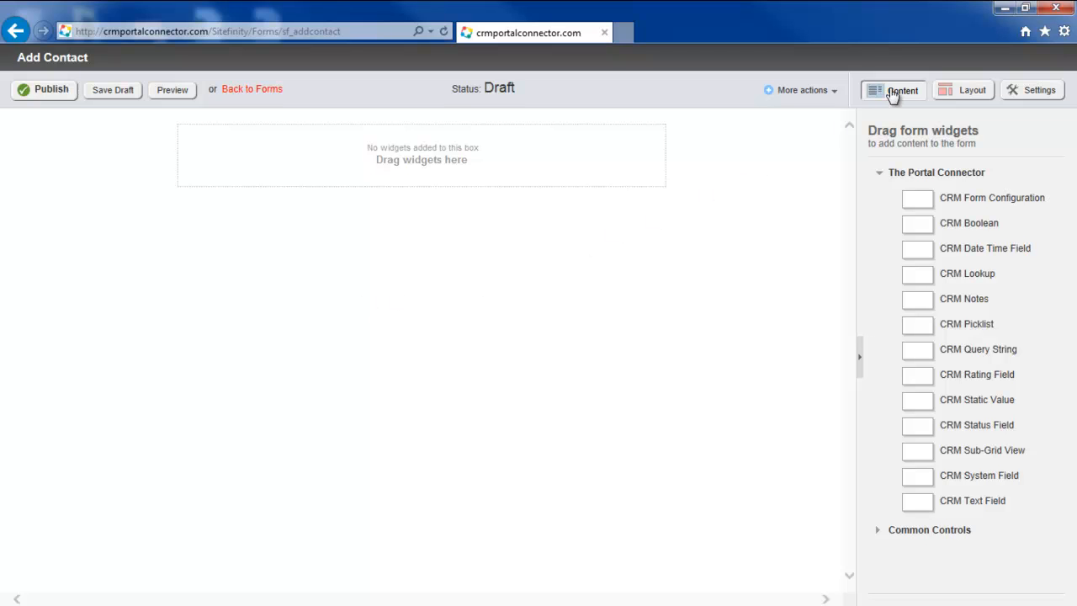
# Place The Portal Connector's CRM Form Layout element in the empty form area.
pyautogui.click(962, 94)
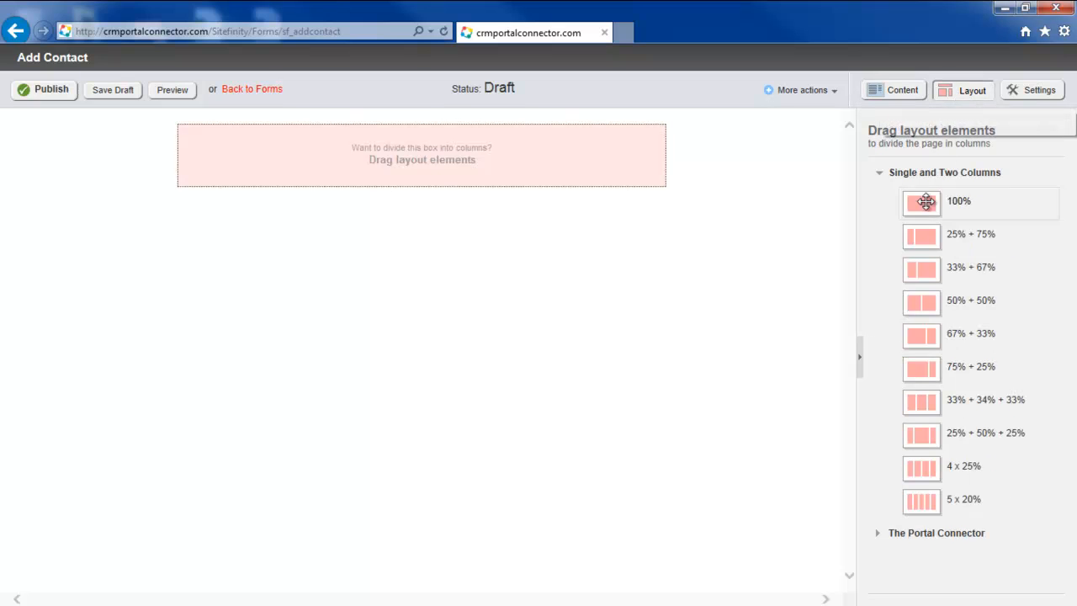
pyautogui.click(933, 538)
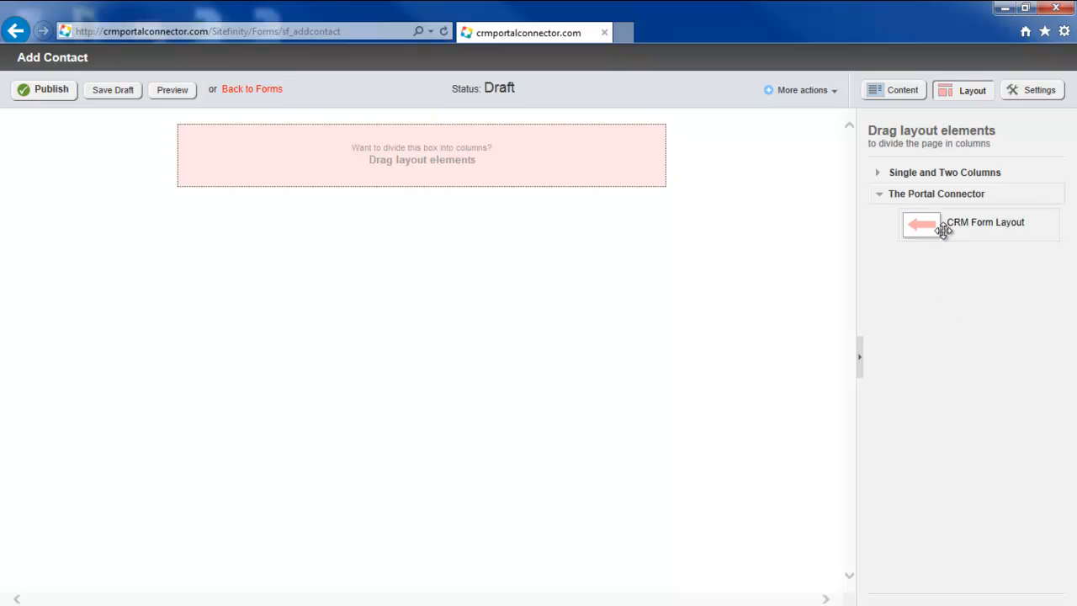
pyautogui.moveTo(945, 229); pyautogui.dragTo(409, 166)
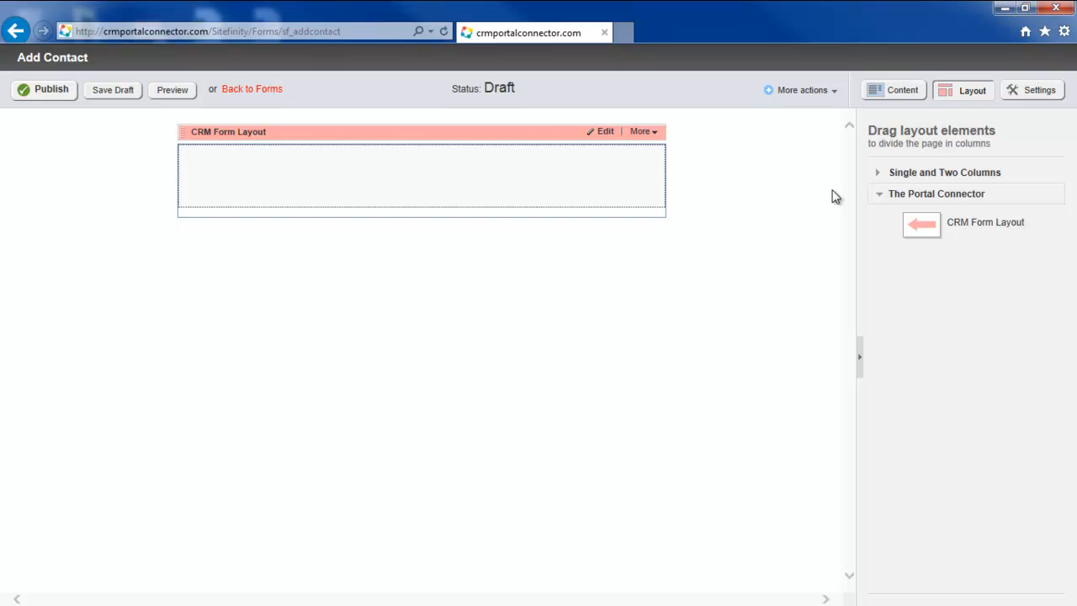
# Inside the CRM Form Layout, add a 50% + 50% column row with a 67% + 33% row beneath it.
pyautogui.click(905, 173)
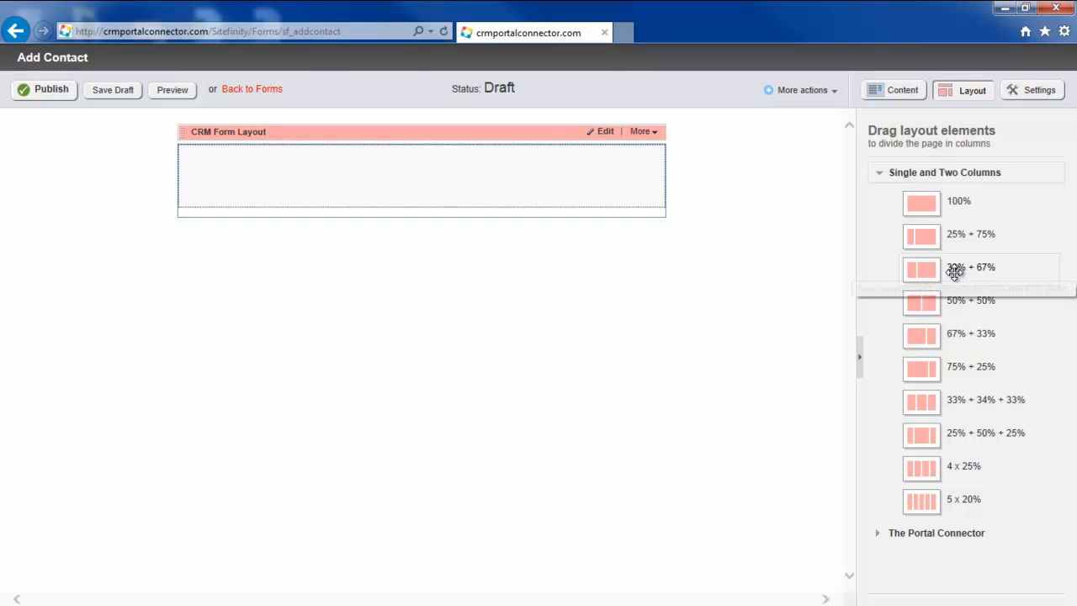
pyautogui.moveTo(969, 299); pyautogui.dragTo(452, 177)
pyautogui.moveTo(935, 325); pyautogui.dragTo(444, 236)
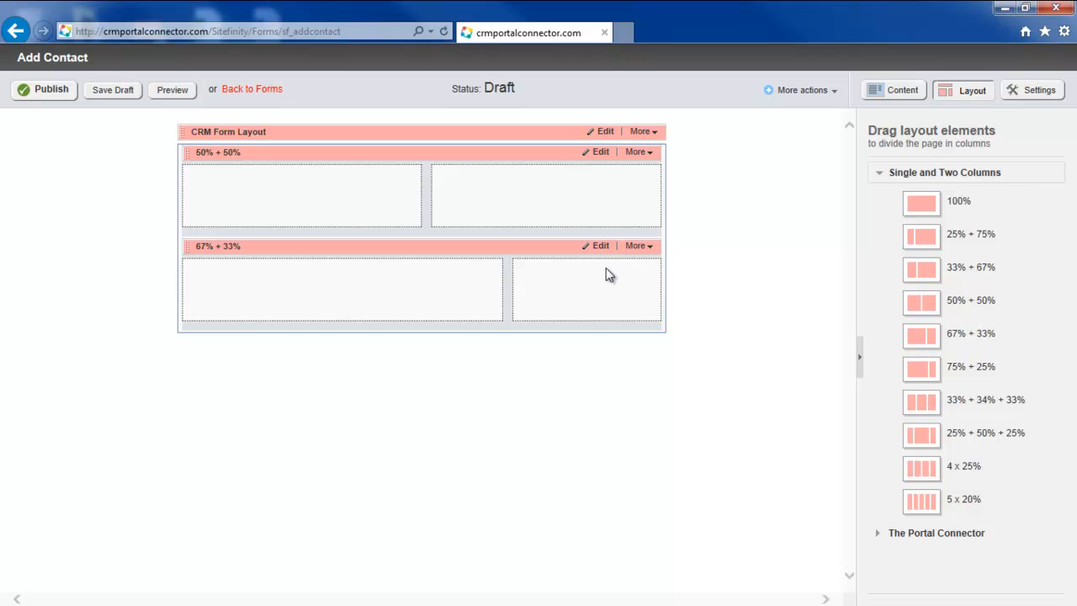
# Add a CRM Form Configuration widget above the column rows and set its CRM entity to Contact.
pyautogui.click(892, 100)
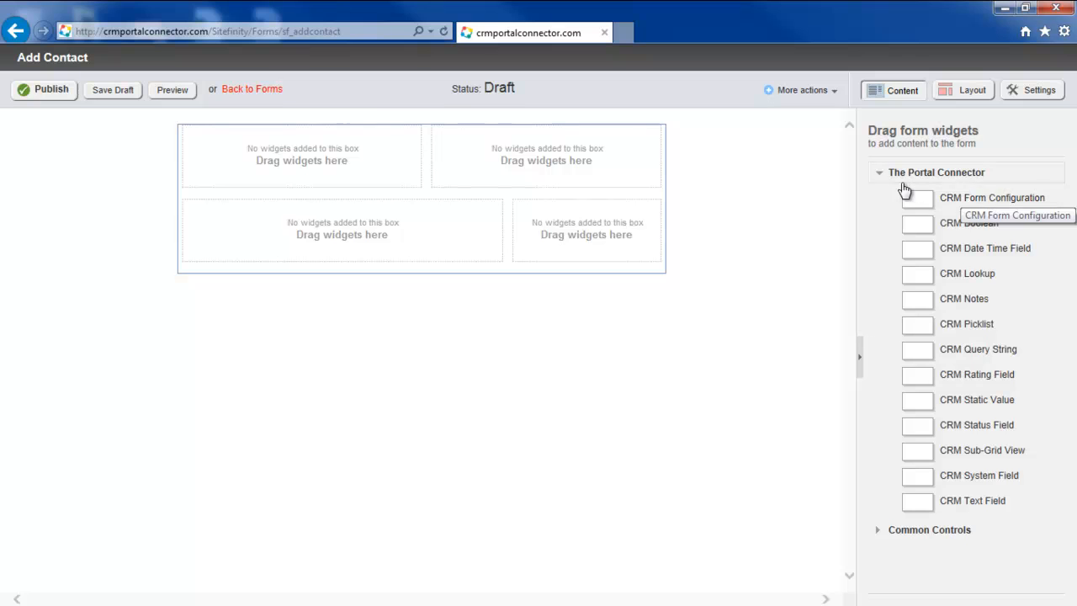
pyautogui.moveTo(987, 198); pyautogui.dragTo(413, 132)
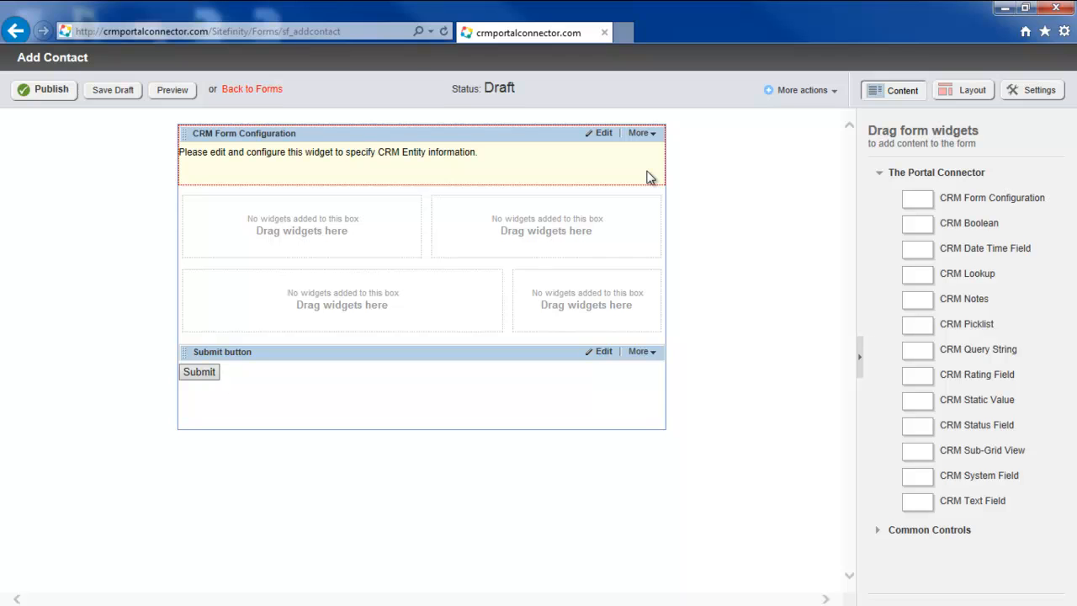
pyautogui.click(602, 133)
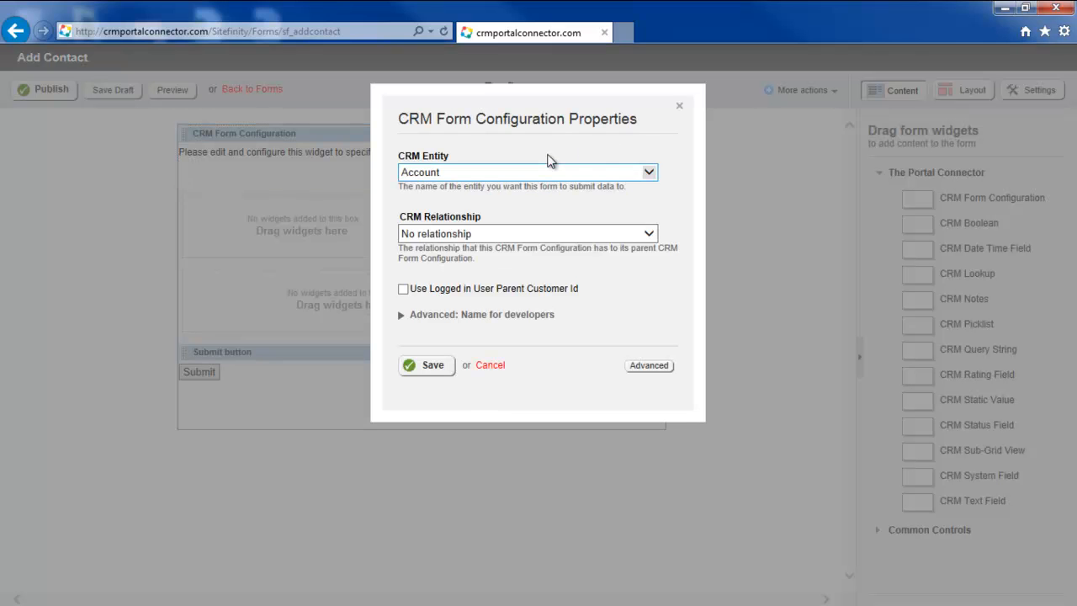
pyautogui.click(539, 171)
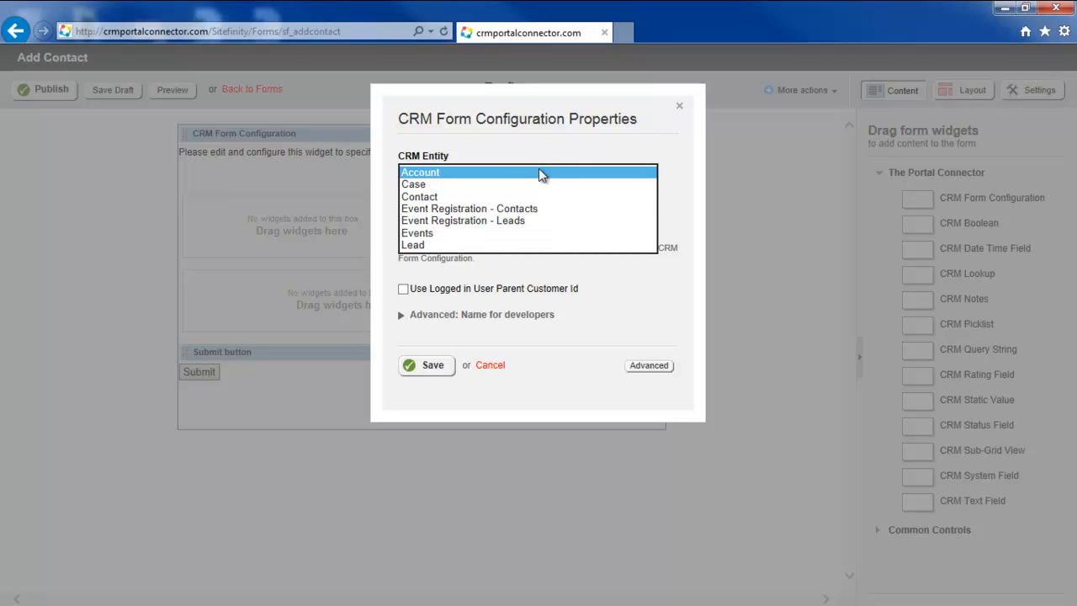
pyautogui.click(449, 198)
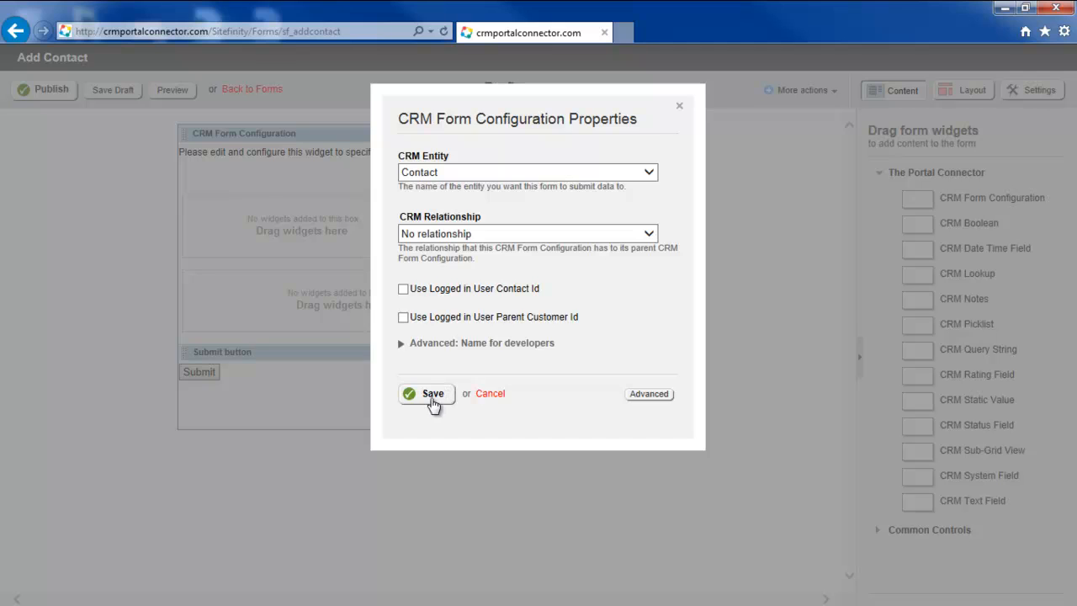
pyautogui.click(432, 395)
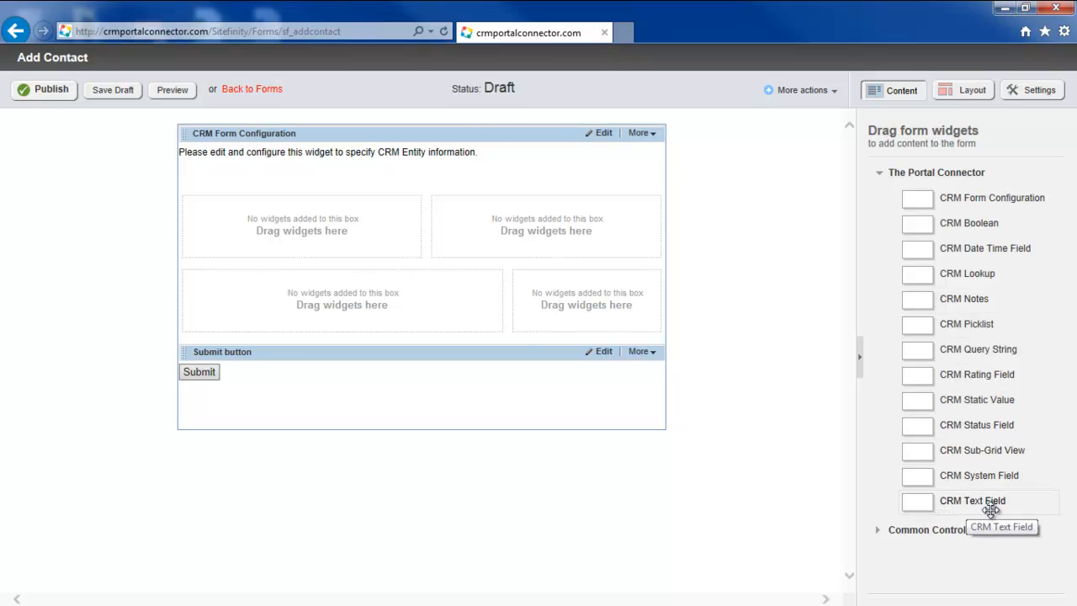
# Fill the 50% + 50% row with two CRM Text Fields above a CRM Date Time Field and CRM Picklist, and add another text field below the row.
pyautogui.moveTo(1019, 508); pyautogui.dragTo(367, 229)
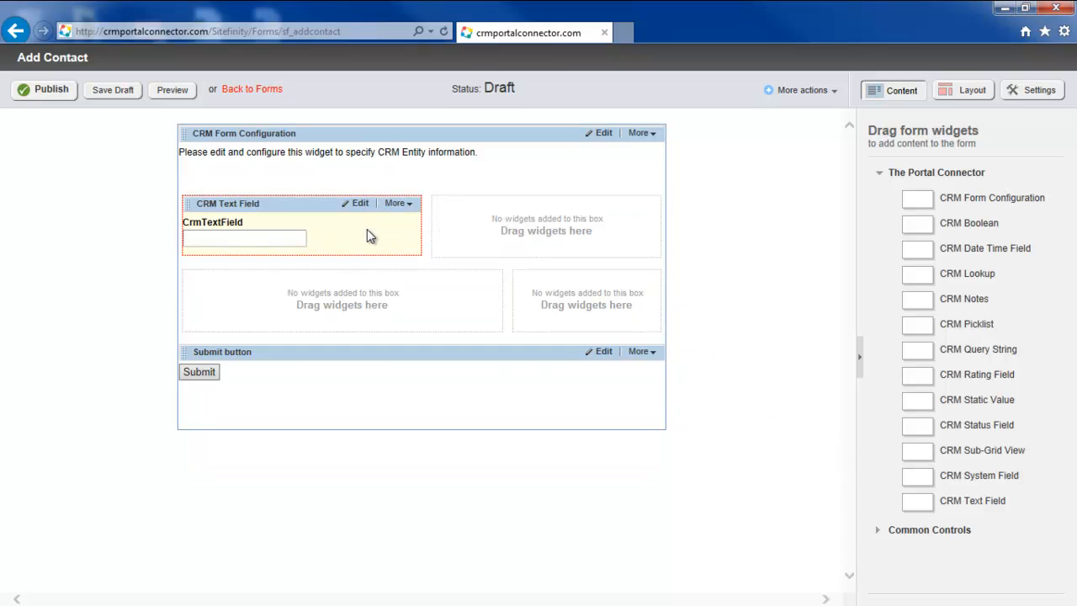
pyautogui.moveTo(971, 505); pyautogui.dragTo(564, 229)
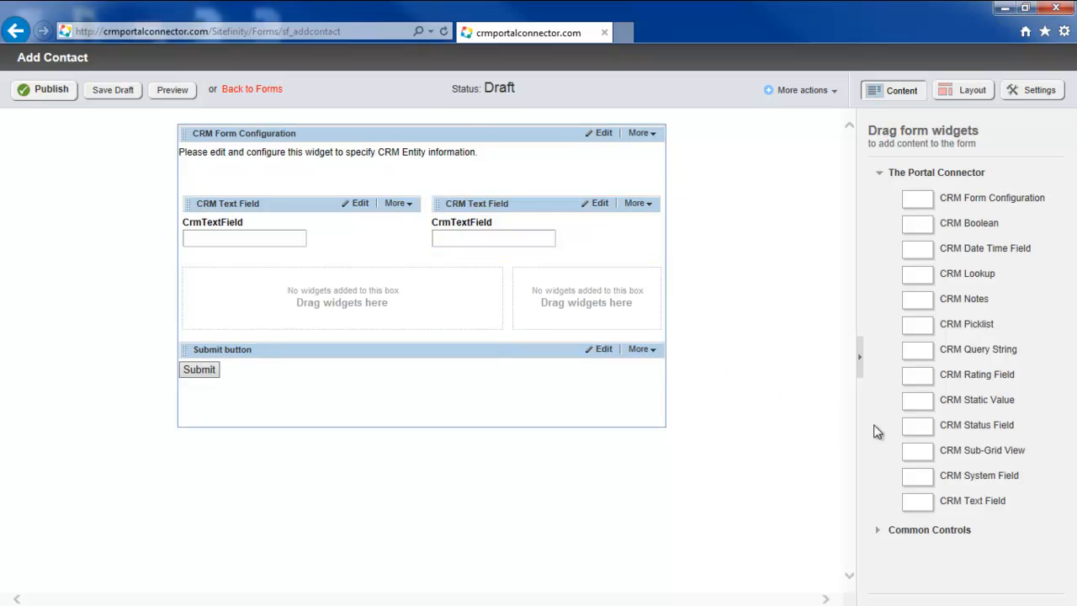
pyautogui.moveTo(1005, 249); pyautogui.dragTo(315, 253)
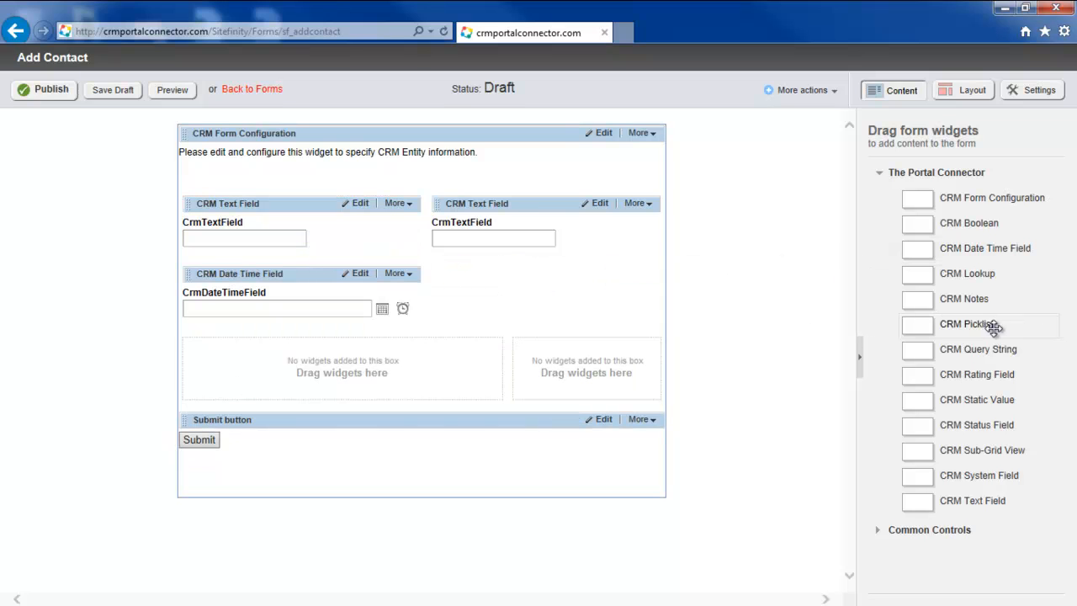
pyautogui.moveTo(991, 326); pyautogui.dragTo(549, 254)
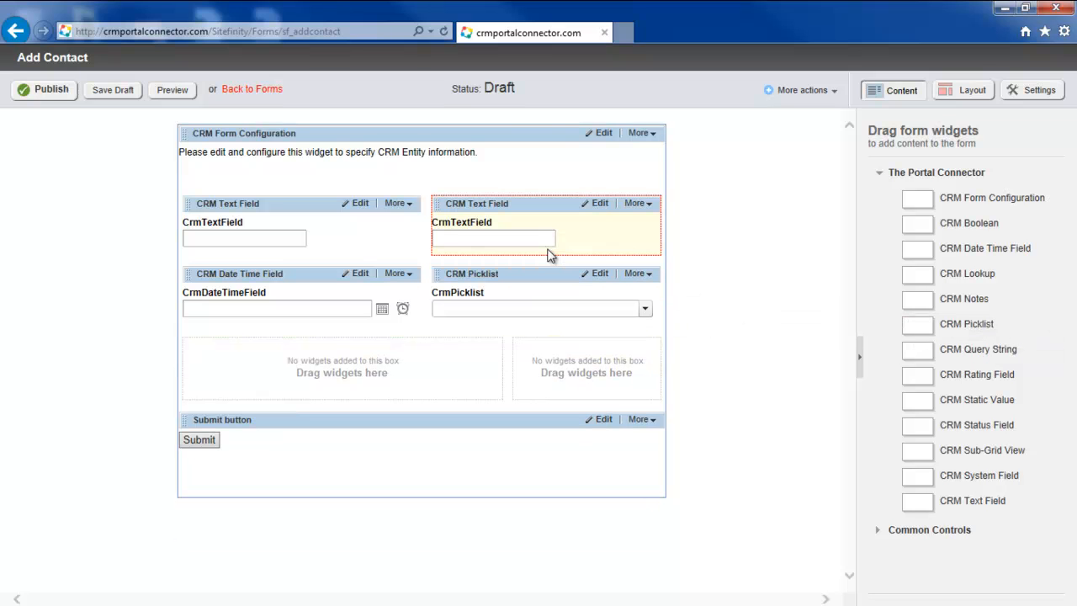
pyautogui.moveTo(980, 501); pyautogui.dragTo(429, 339)
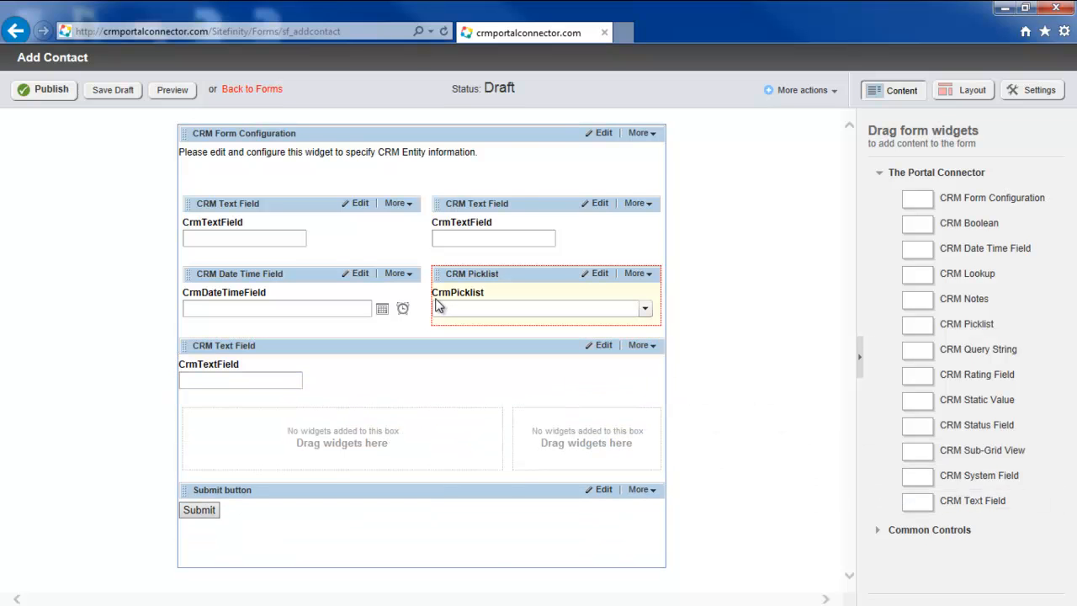
# Bind the text field in the first column to the First Name CRM attribute and save its properties.
pyautogui.click(360, 205)
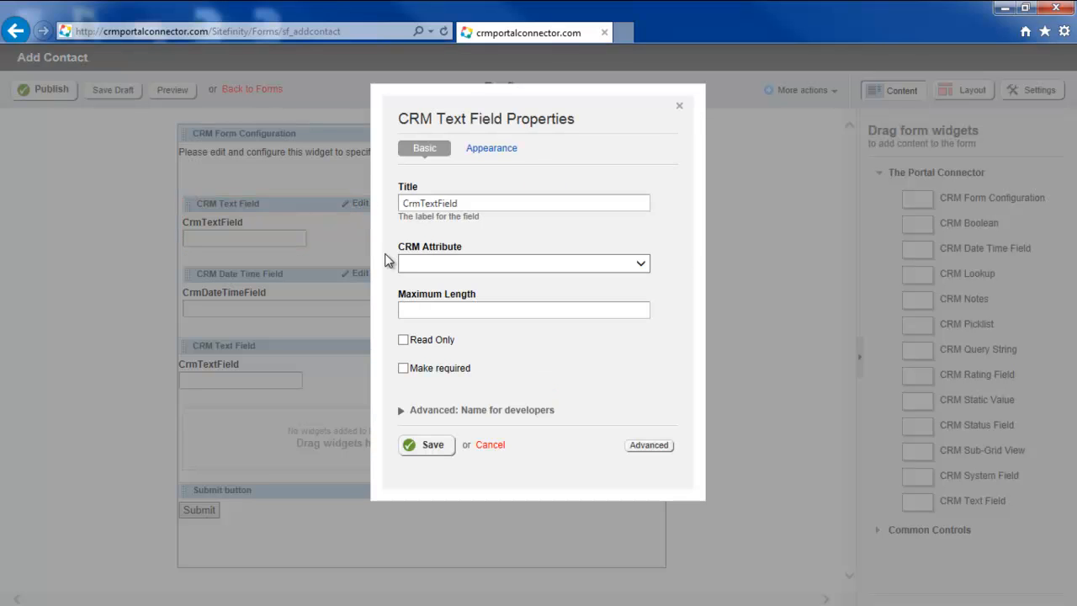
pyautogui.click(642, 266)
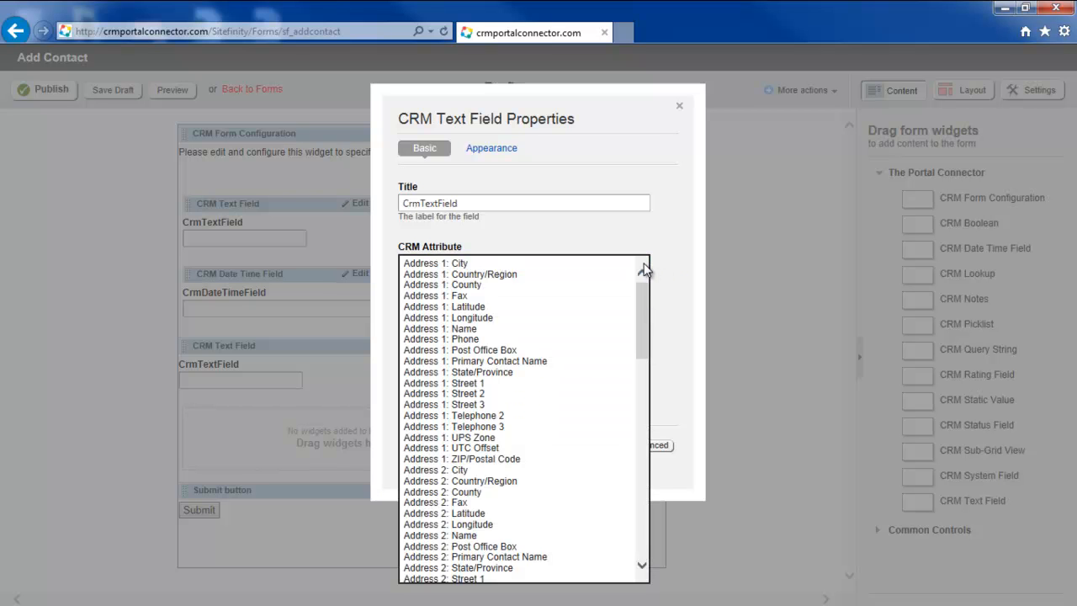
pyautogui.moveTo(644, 293); pyautogui.dragTo(645, 403)
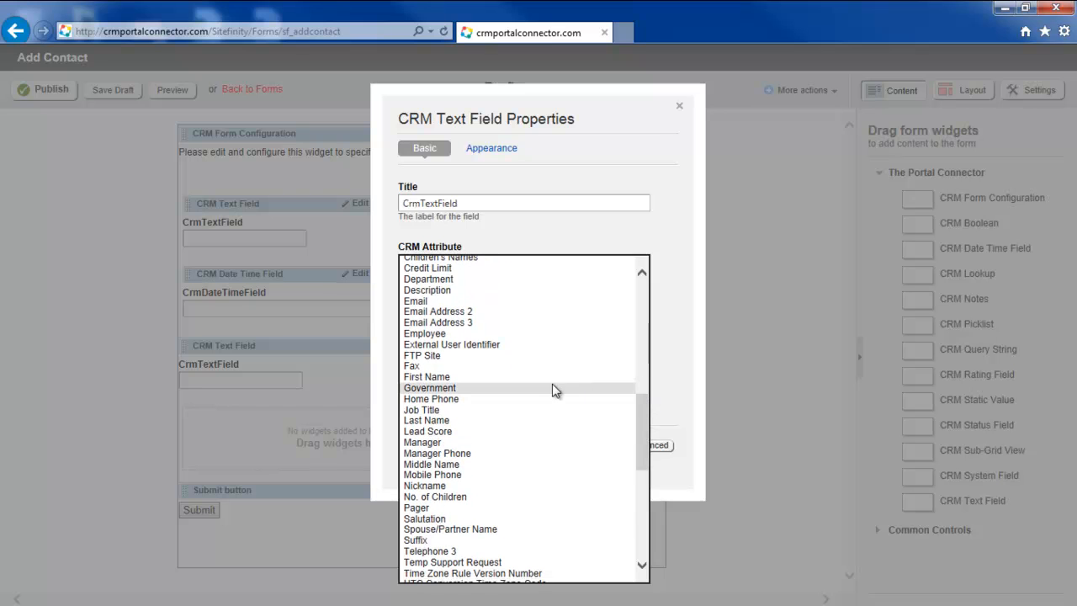
pyautogui.click(513, 385)
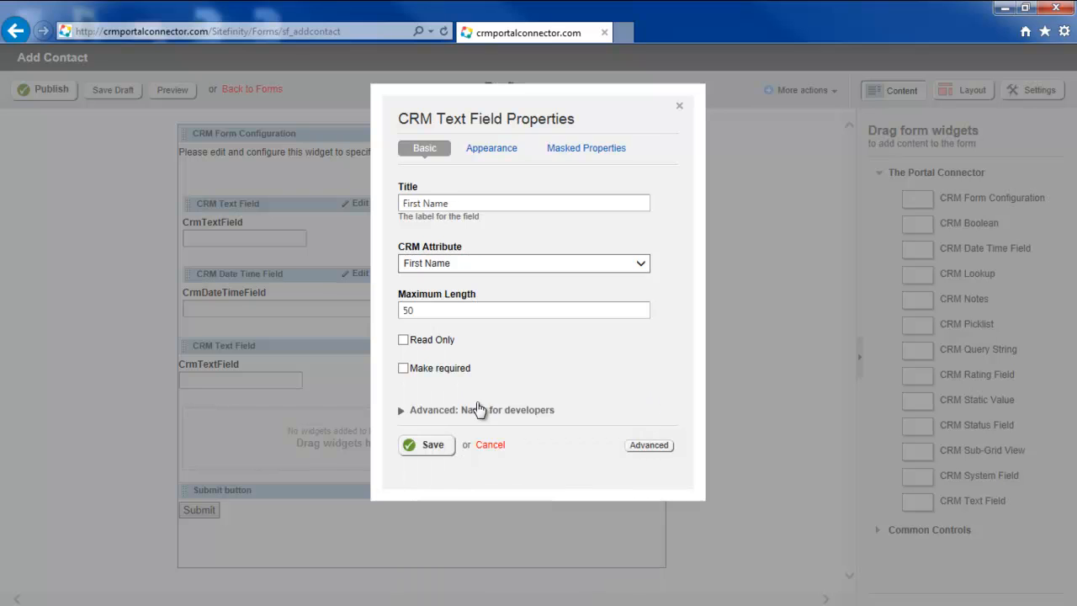
pyautogui.click(432, 446)
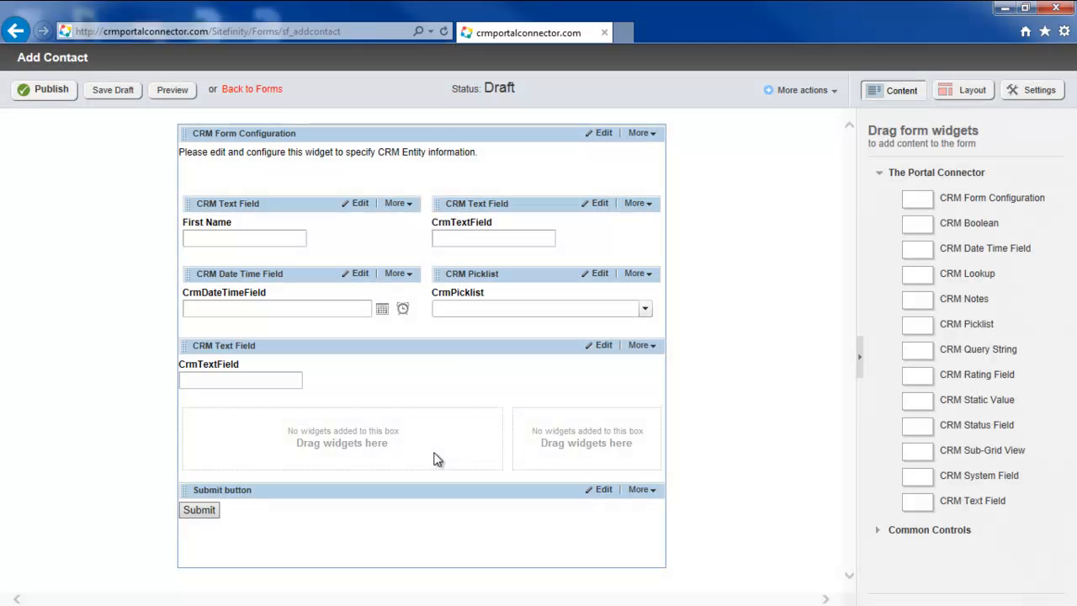
# Bind the text field in the second column to the Last Name CRM attribute and save its properties.
pyautogui.click(597, 205)
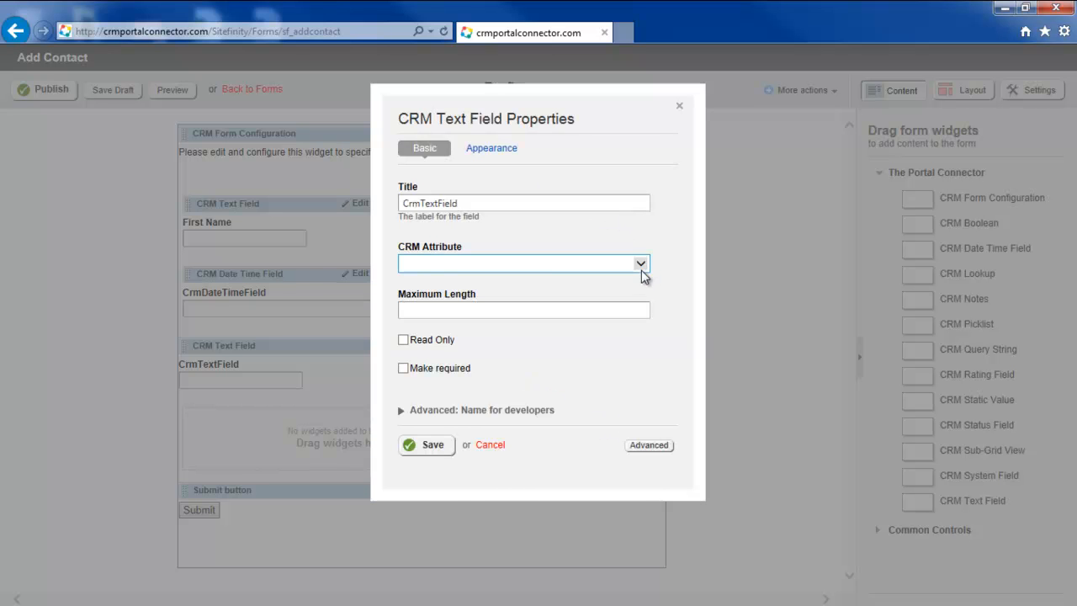
pyautogui.click(642, 268)
pyautogui.moveTo(642, 305); pyautogui.dragTo(631, 414)
pyautogui.click(572, 469)
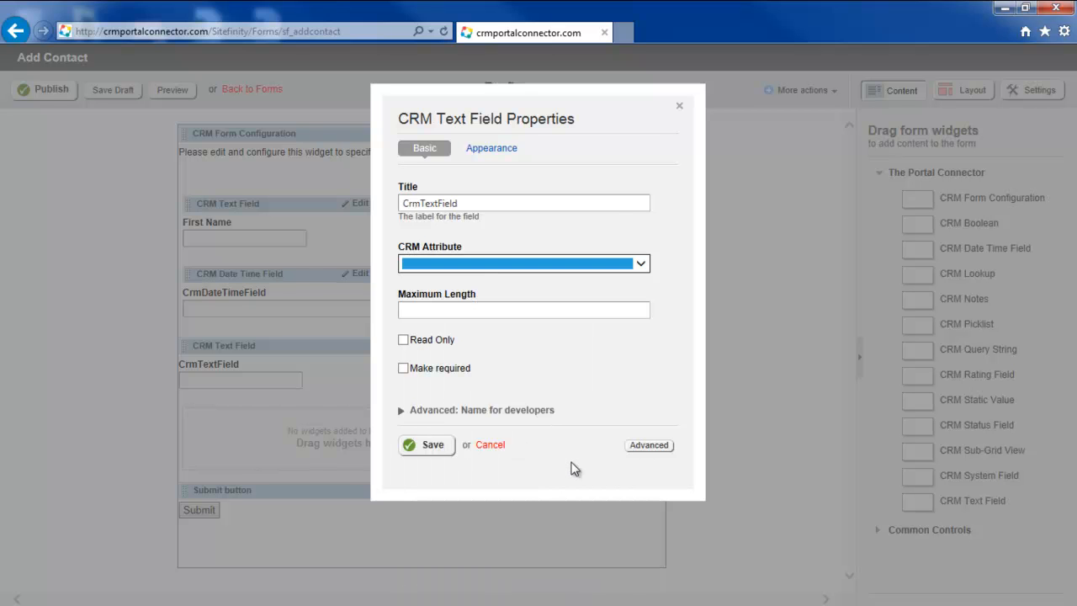
pyautogui.click(423, 448)
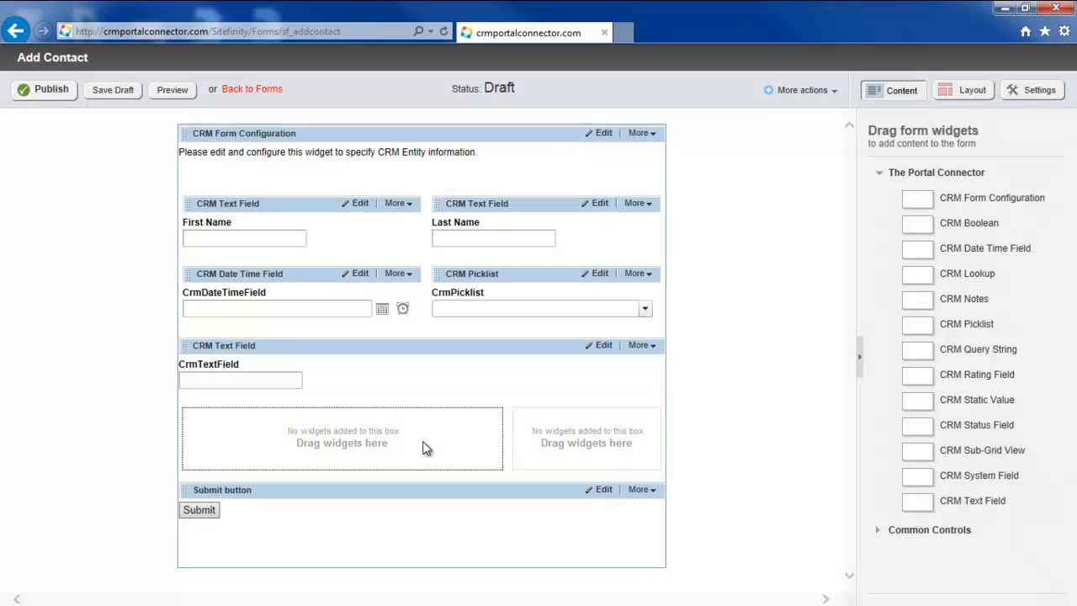
# Map the CRM Date Time Field to the Birthday CRM field and save its properties.
pyautogui.click(361, 275)
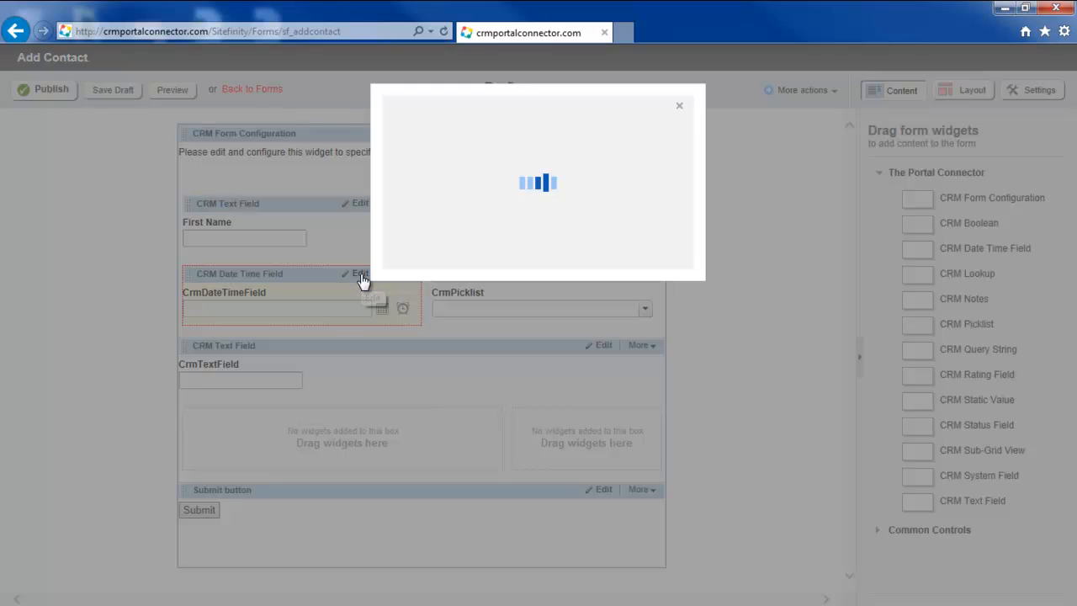
pyautogui.click(646, 270)
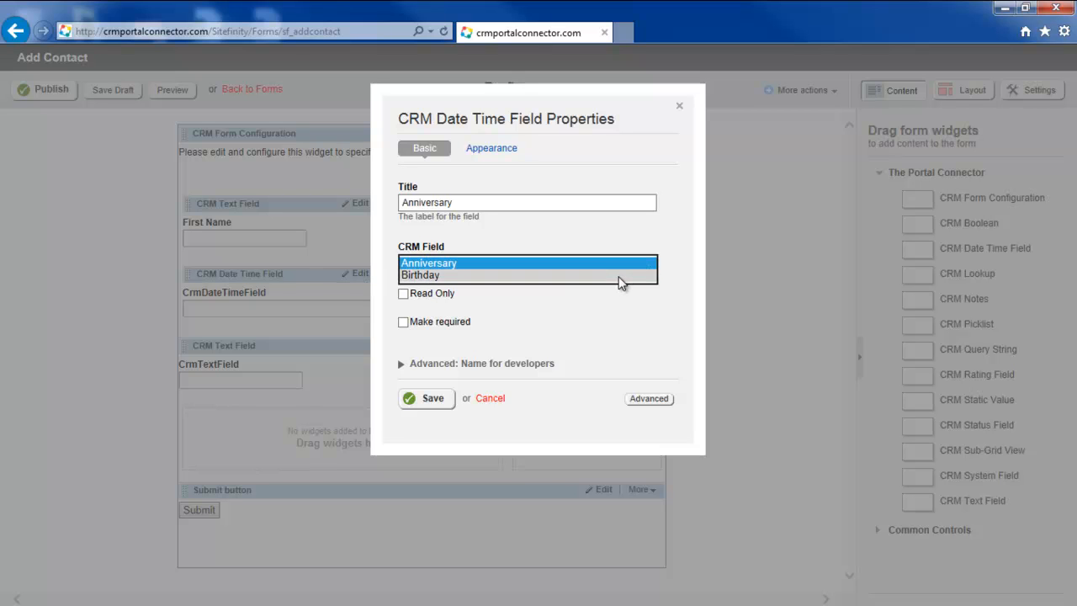
pyautogui.click(618, 276)
pyautogui.press('Down')
pyautogui.click(431, 398)
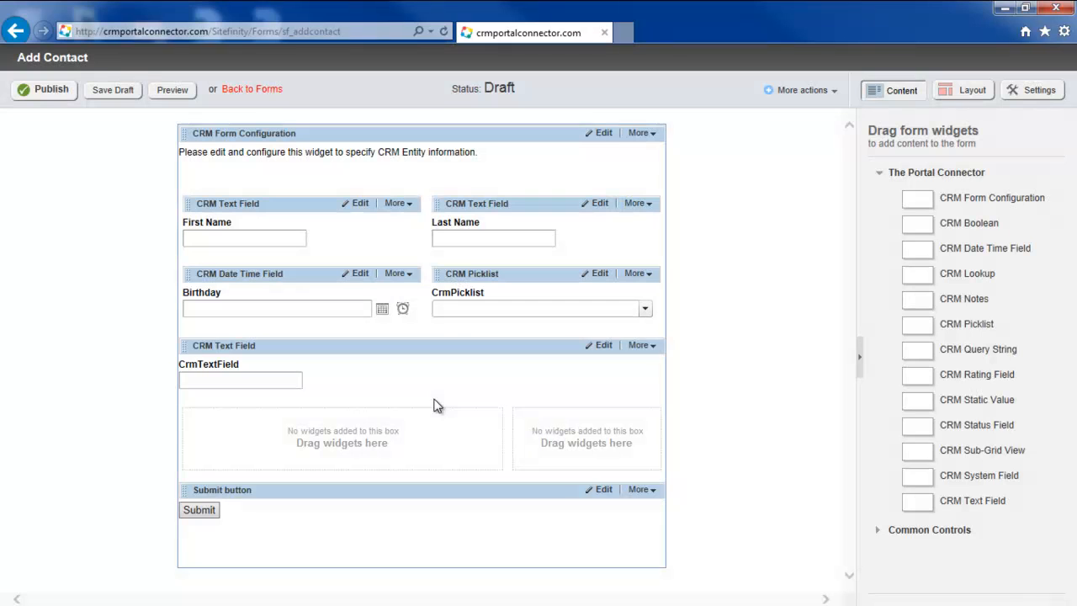
# Map the CRM Picklist to the Gender CRM field and save its properties.
pyautogui.click(601, 276)
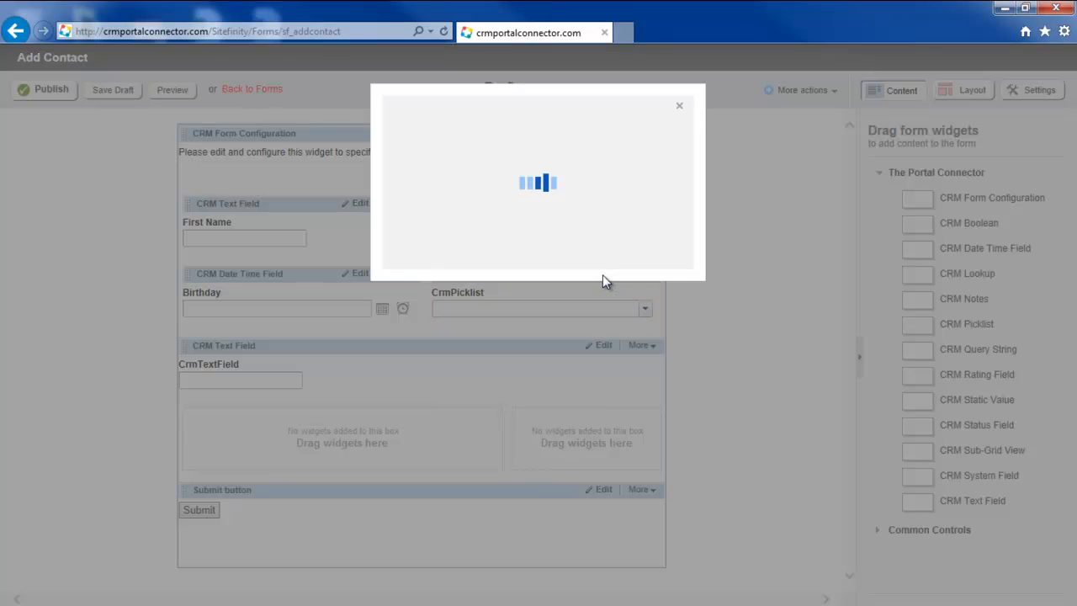
pyautogui.click(640, 243)
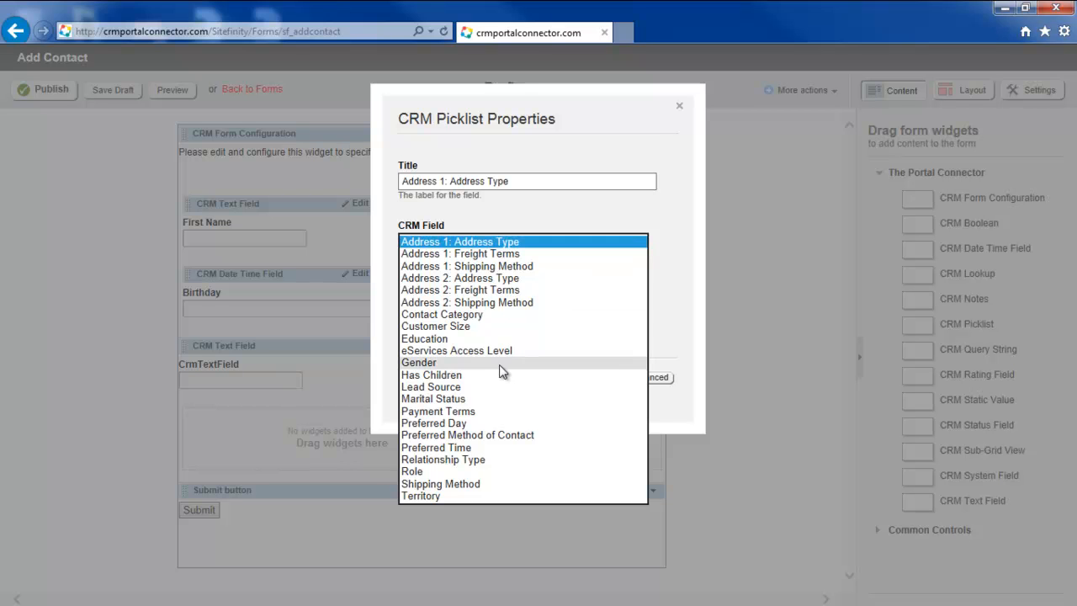
pyautogui.click(473, 363)
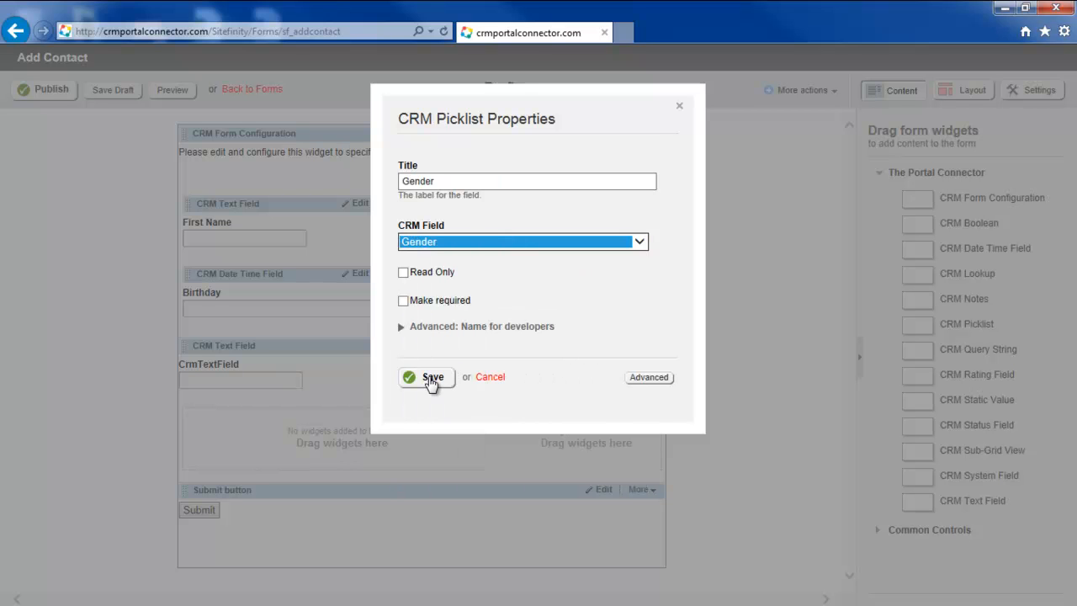
pyautogui.click(431, 377)
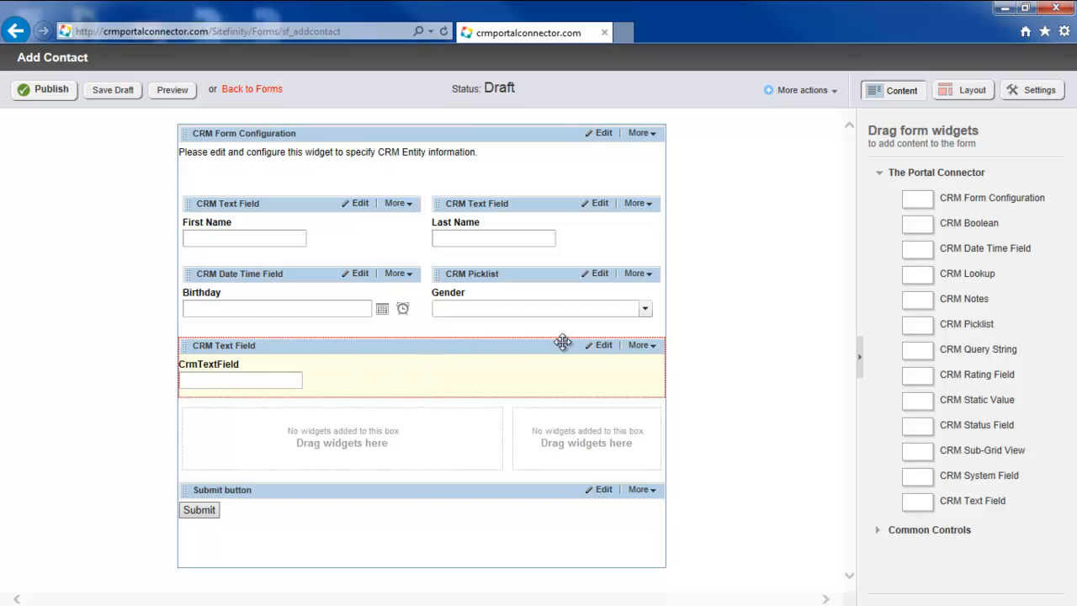
# Bind the text field below the two-column row to the Email CRM attribute and save its properties.
pyautogui.click(601, 346)
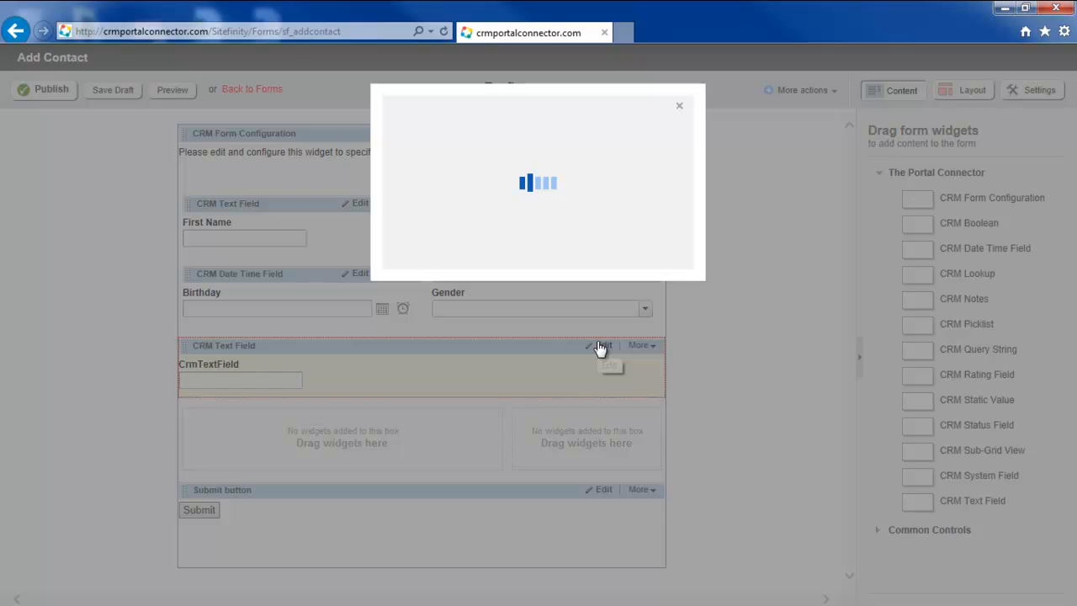
pyautogui.click(644, 260)
pyautogui.moveTo(640, 290); pyautogui.dragTo(642, 374)
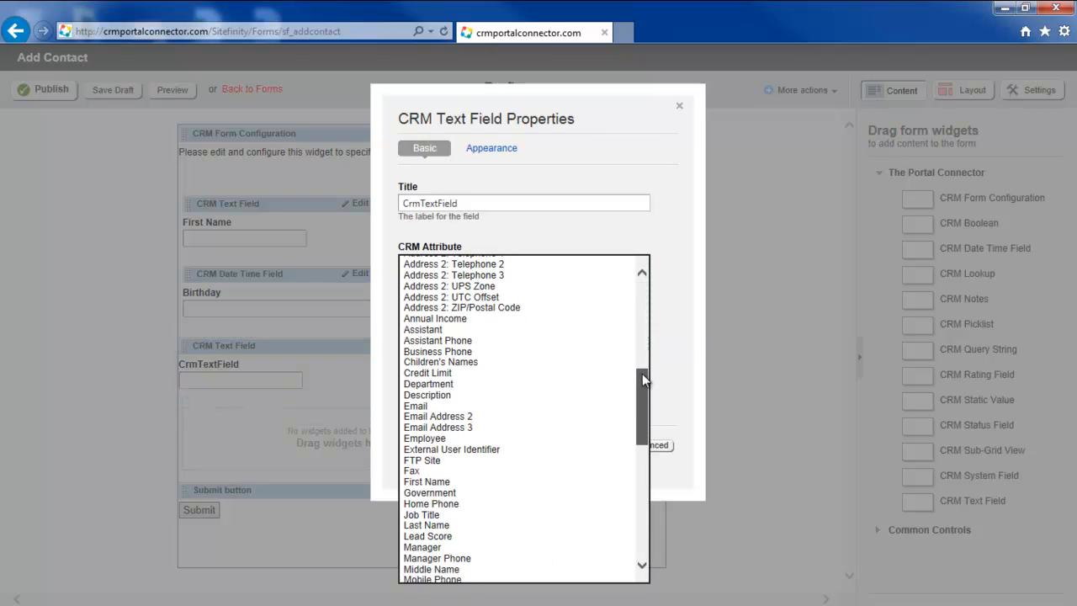
pyautogui.click(558, 406)
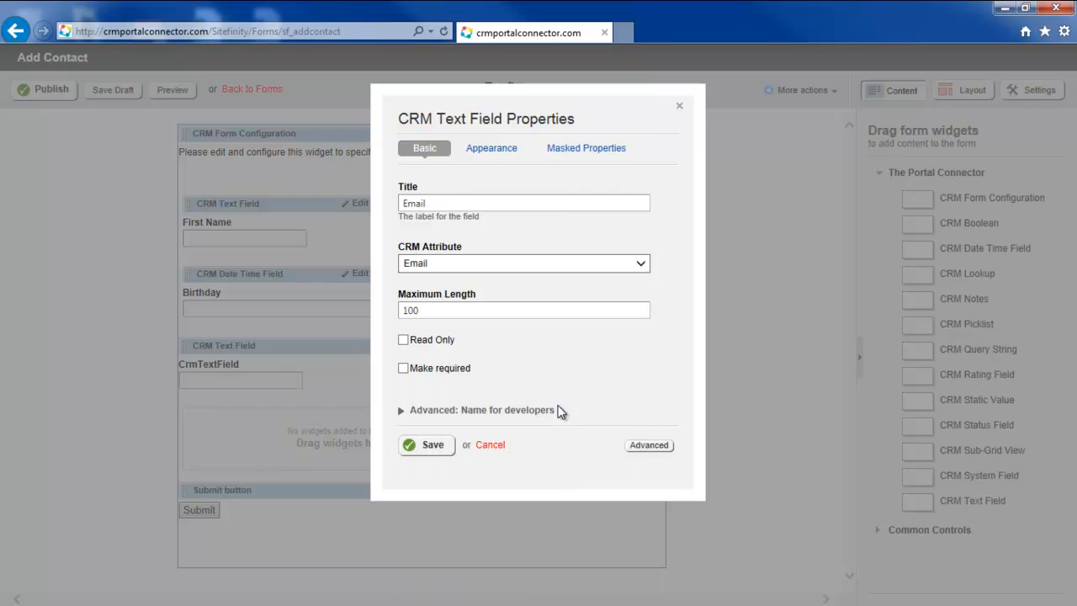
pyautogui.click(436, 445)
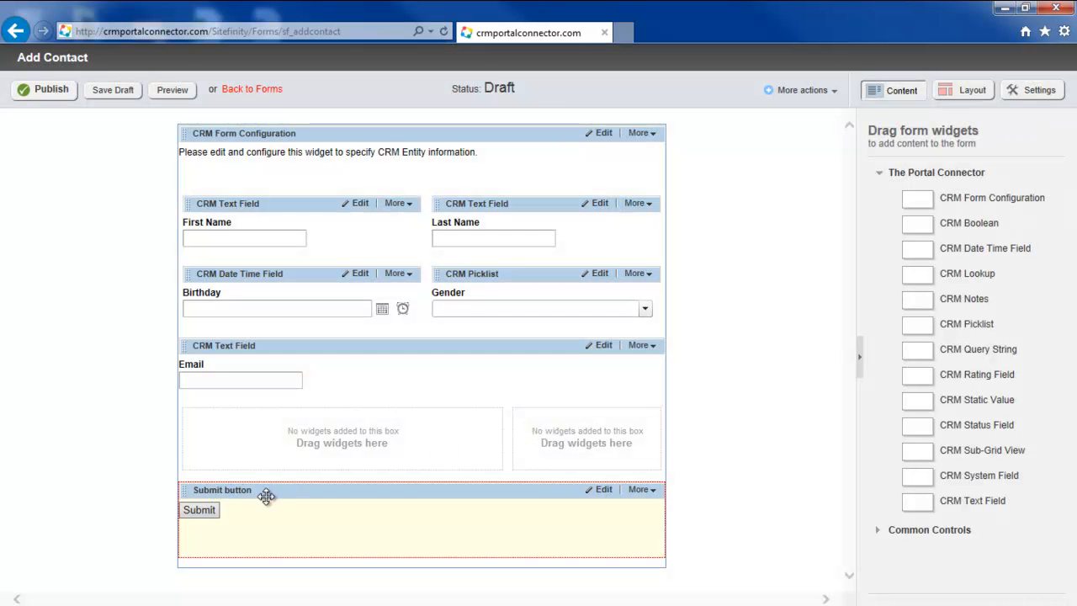
# Move the Submit button into the narrow 33% column and save it with Medium size and the label Add Contact.
pyautogui.moveTo(243, 493); pyautogui.dragTo(593, 433)
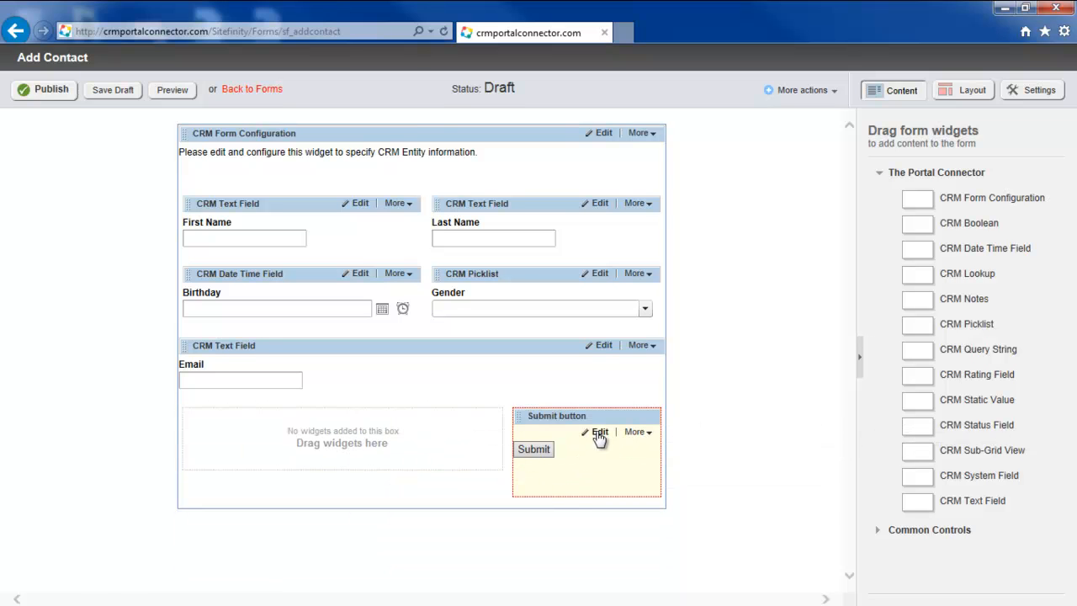
pyautogui.click(598, 433)
pyautogui.click(496, 218)
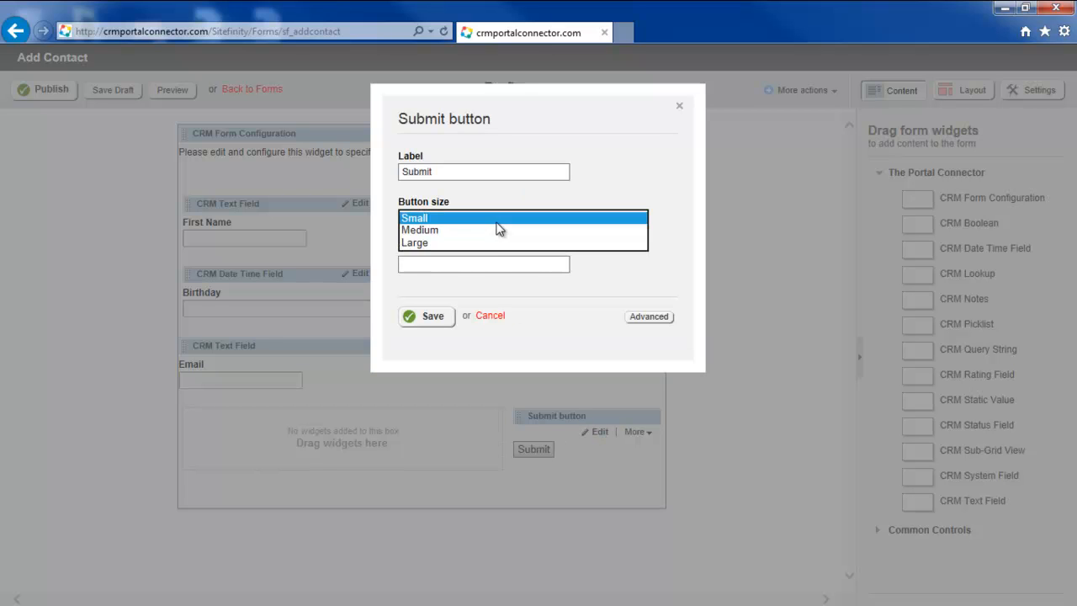
pyautogui.click(481, 232)
pyautogui.hotkey('shift', 'Tab')
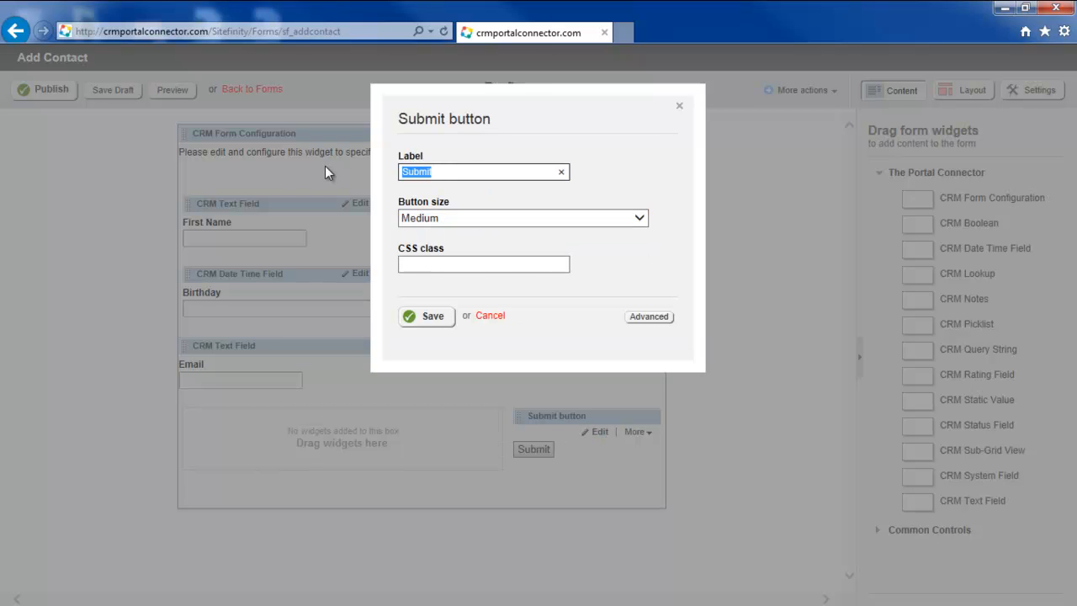
pyautogui.write('Add Contact')
pyautogui.click(412, 318)
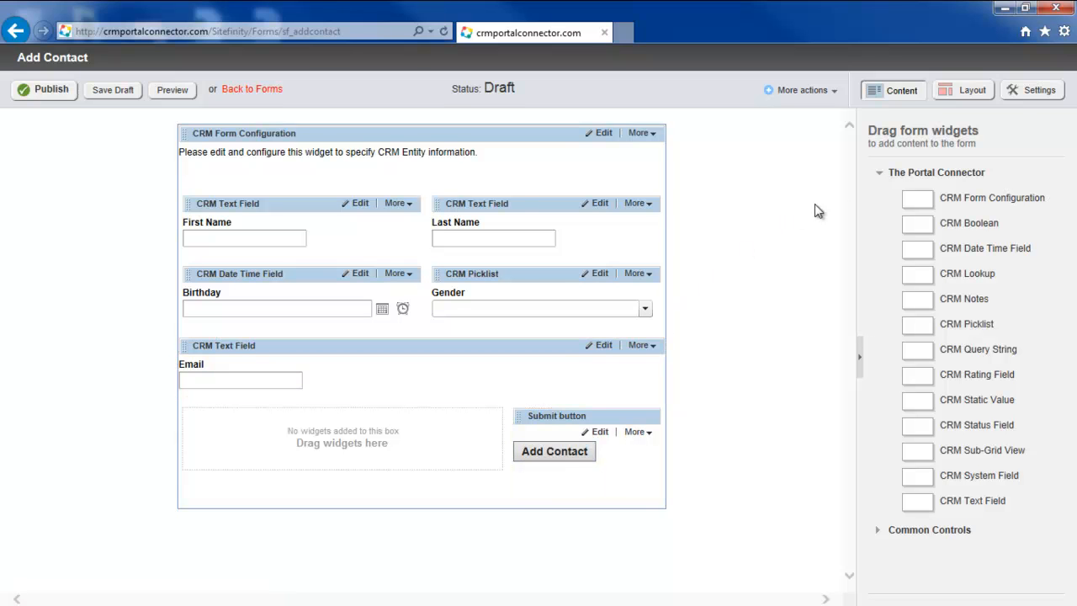
# Examine the form's behavior settings: submission restrictions, the success message and page redirect confirmation options, and the label placement choices.
pyautogui.click(1024, 94)
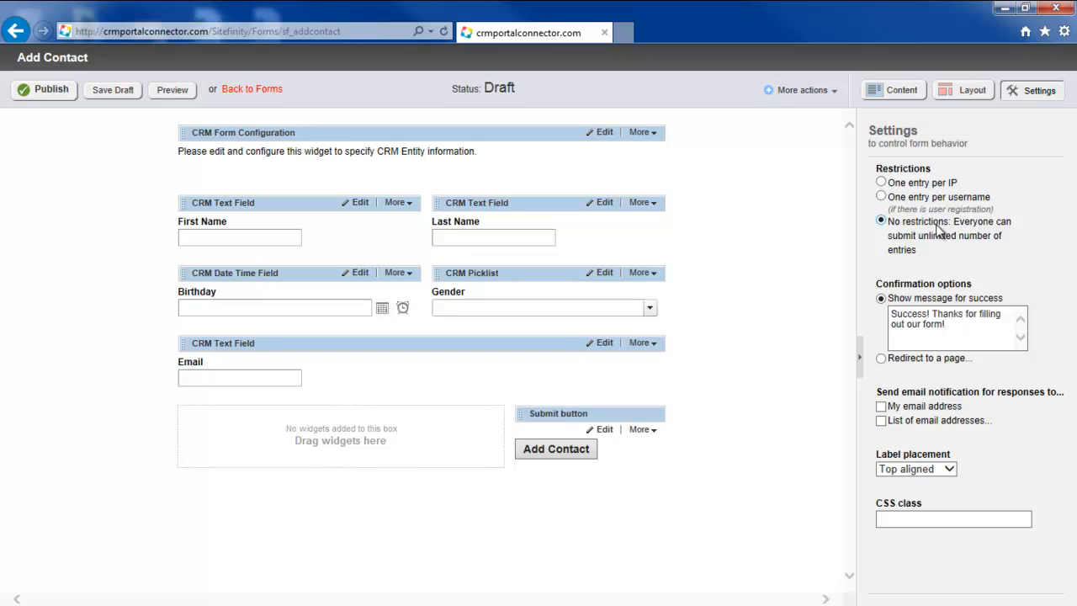
pyautogui.click(890, 313)
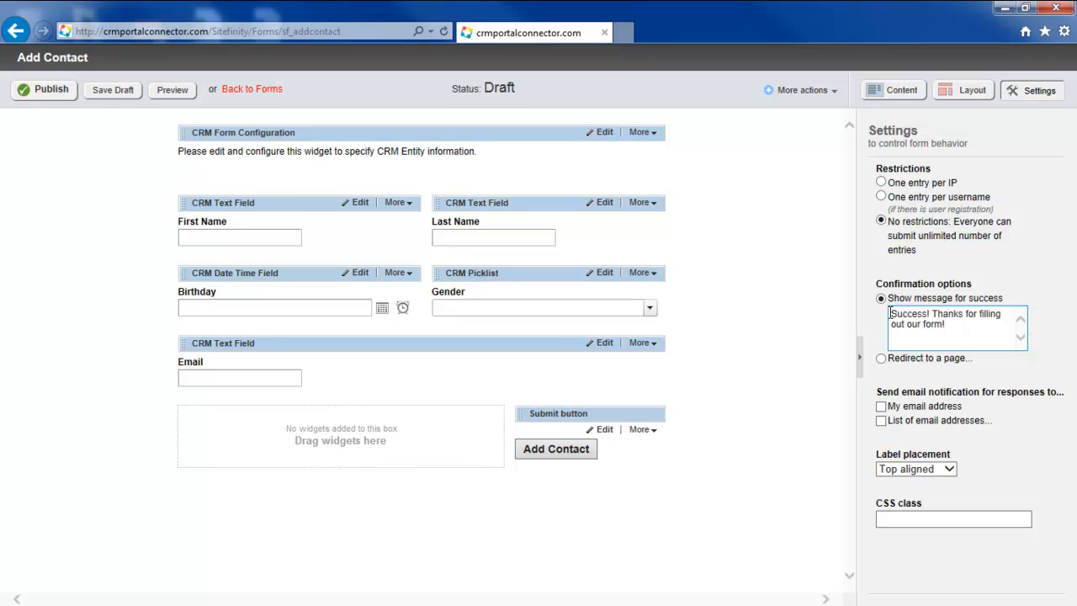
pyautogui.click(944, 328)
pyautogui.hotkey('ctrl', 'a')
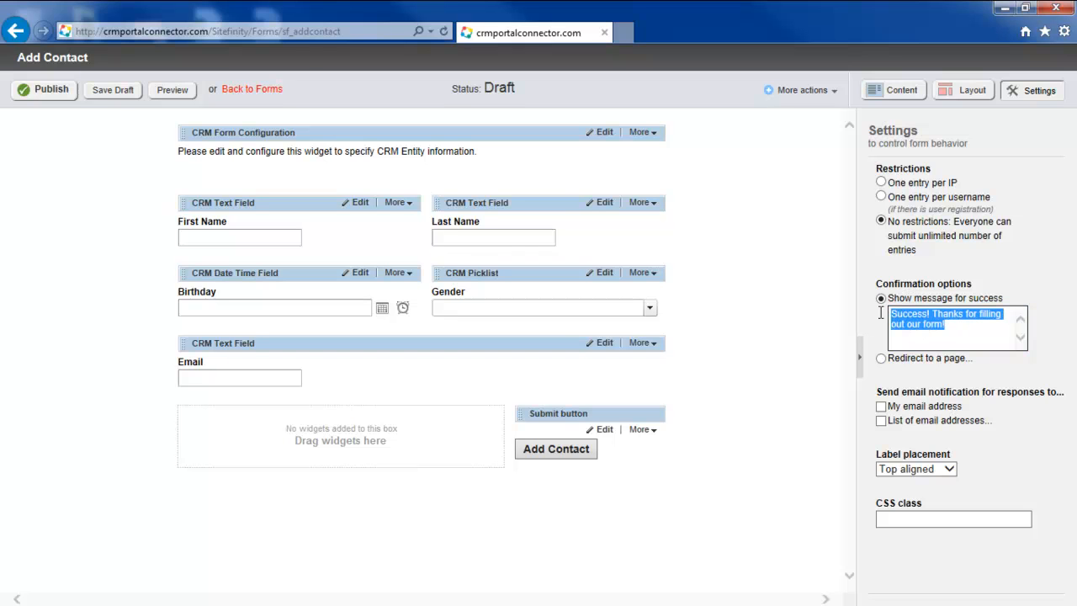
pyautogui.click(881, 357)
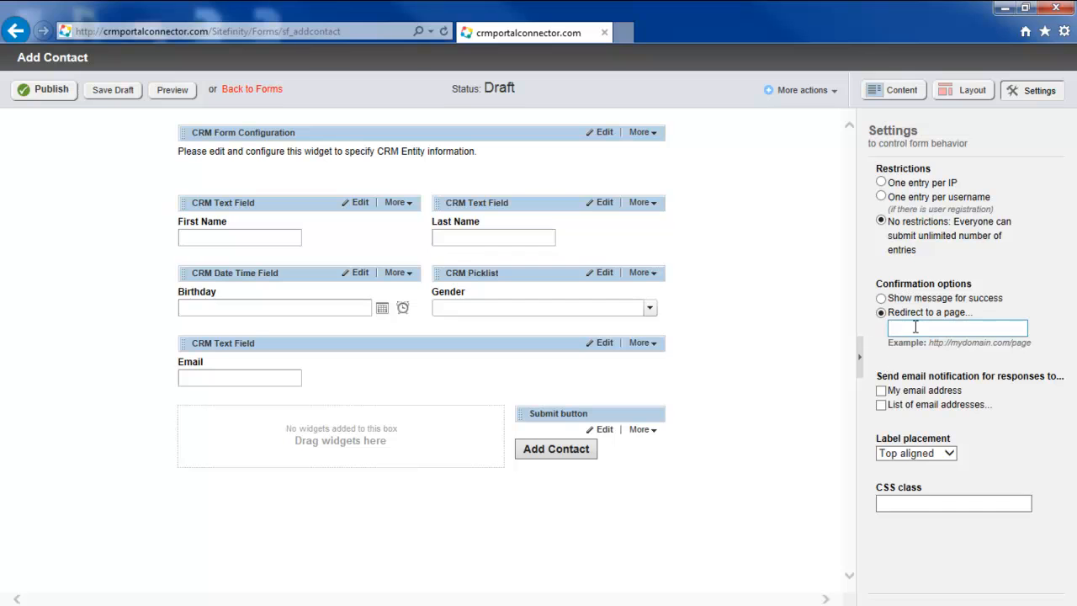
pyautogui.click(882, 298)
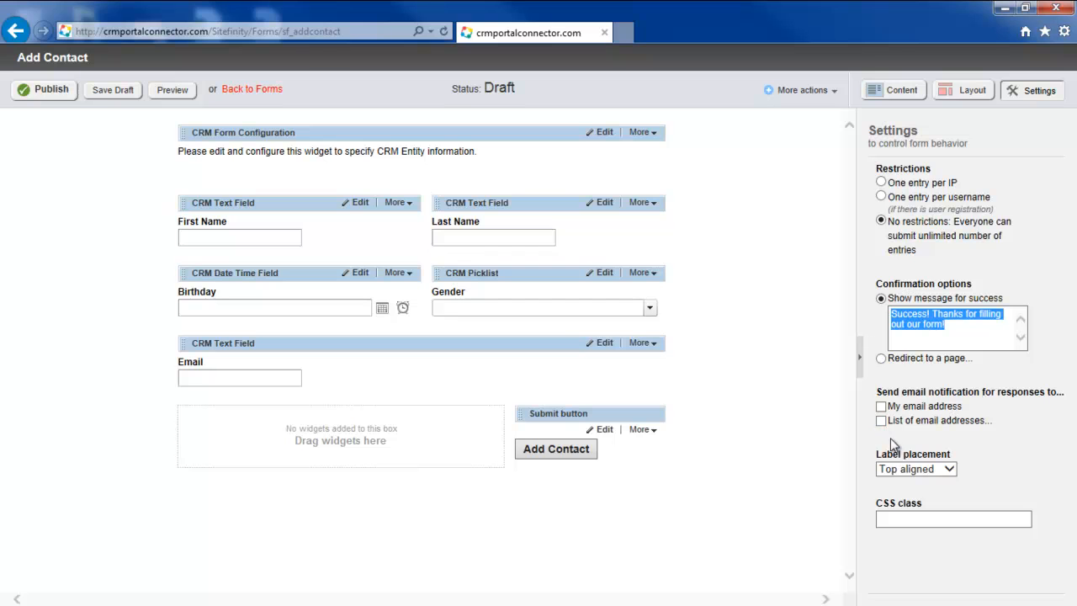
pyautogui.click(940, 470)
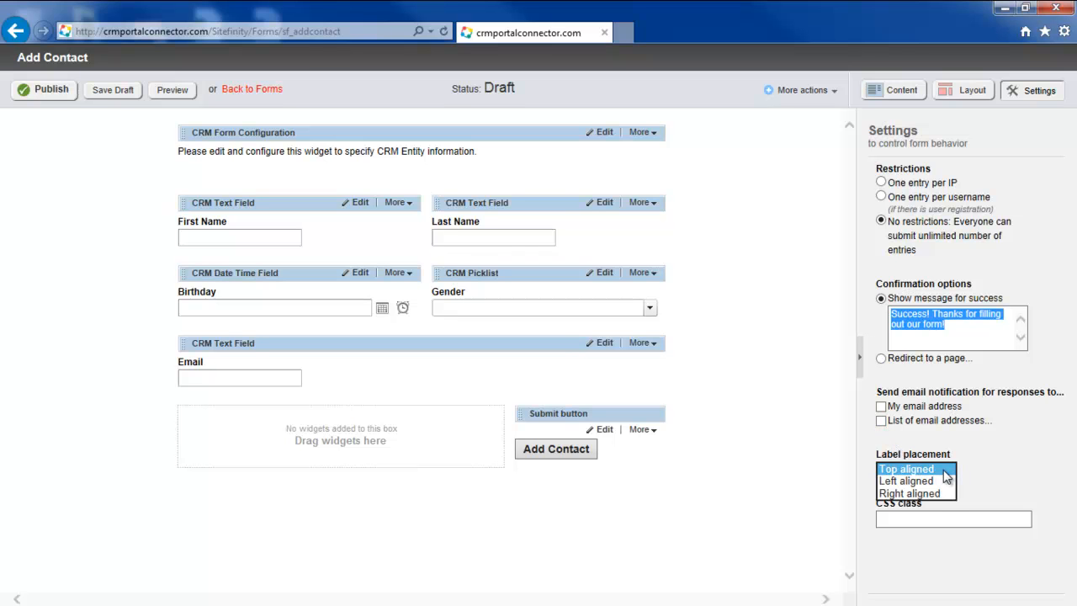
pyautogui.click(943, 470)
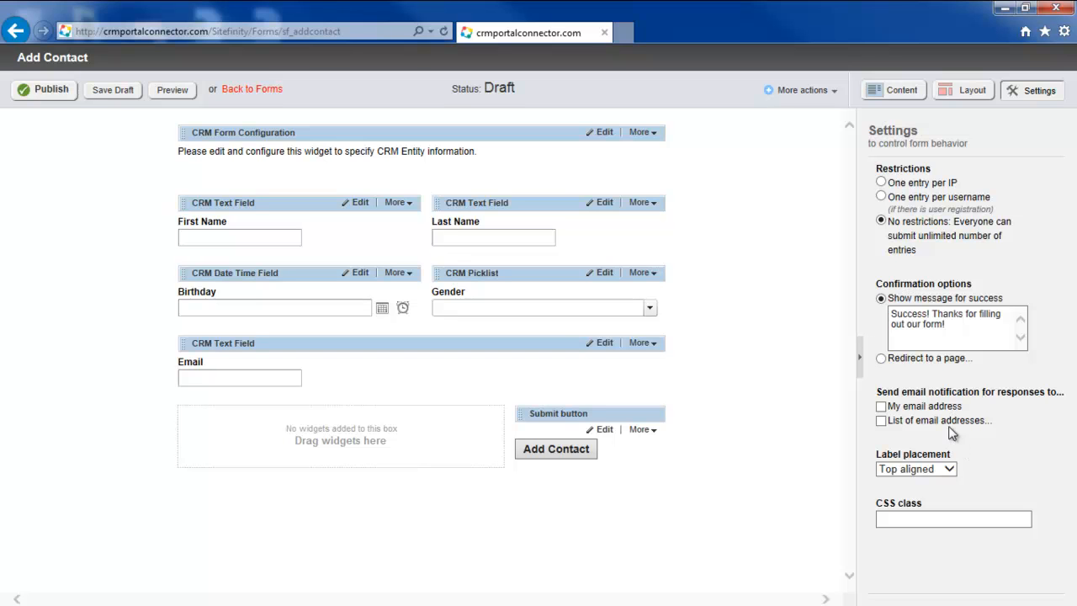
# Publish the Add Contact form.
pyautogui.click(42, 95)
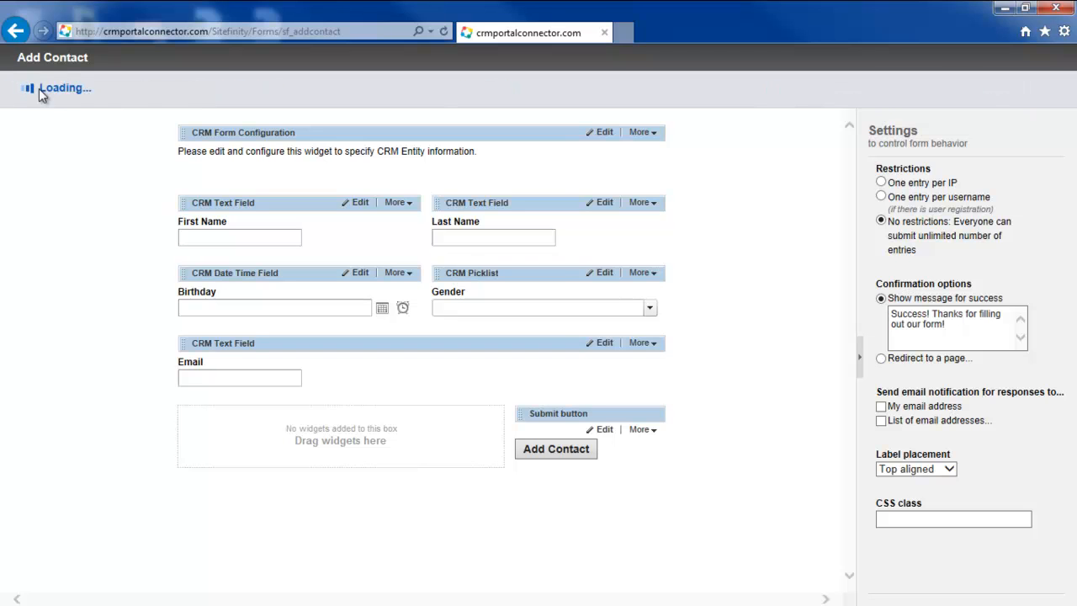